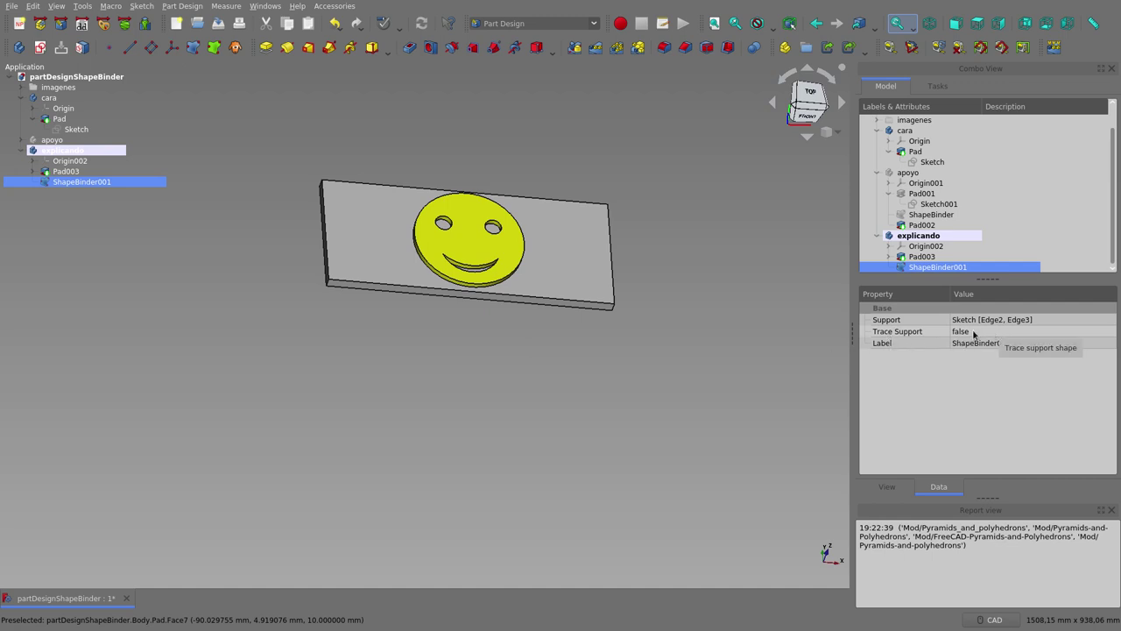
Orbit the model to a front view to see the copied eye outlines beneath the plate.
middle_drag(503, 394, 471, 273)
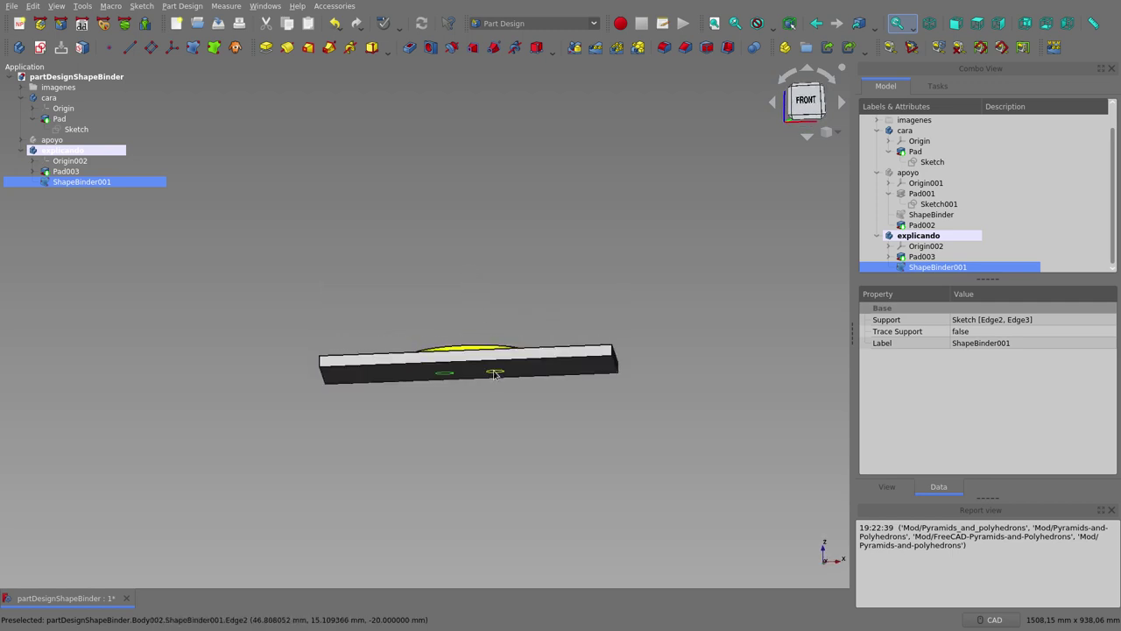
Test-move the explicando body by scrolling its Placement x value upward.
click(63, 151)
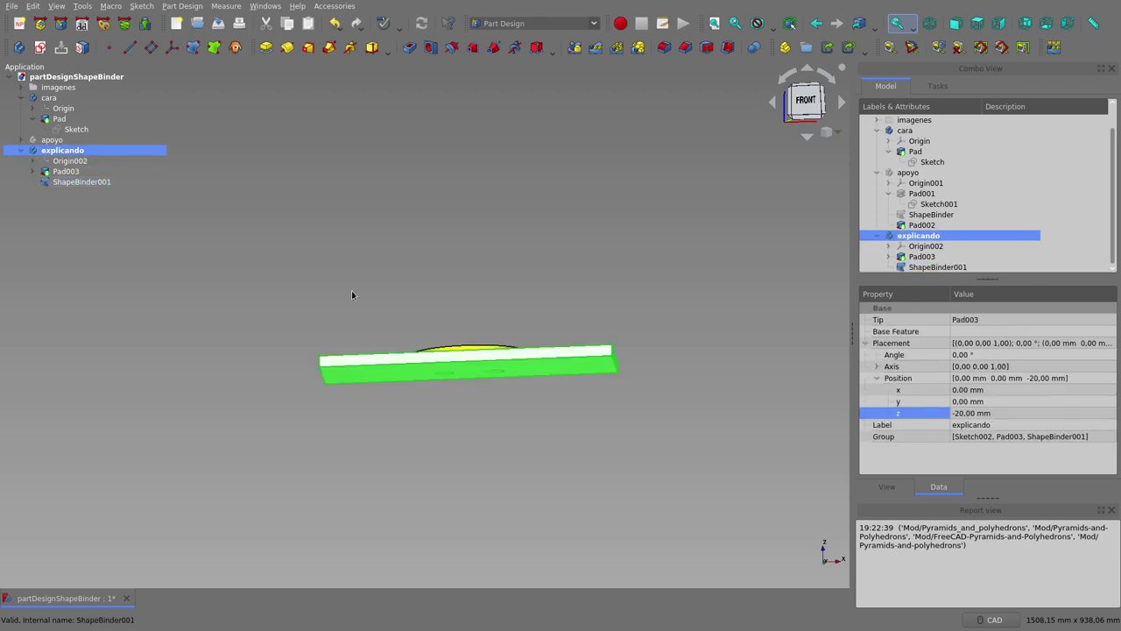
click(983, 392)
scroll(983, 391, up, 8)
scroll(982, 391, up, 10)
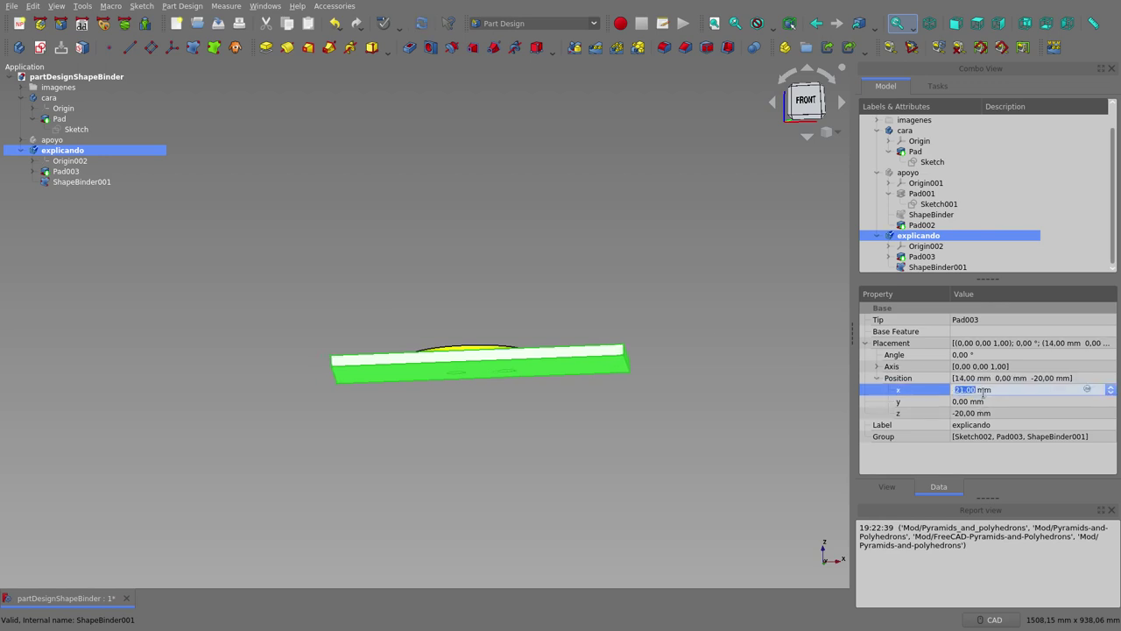
scroll(983, 392, up, 8)
scroll(983, 391, up, 16)
click(635, 453)
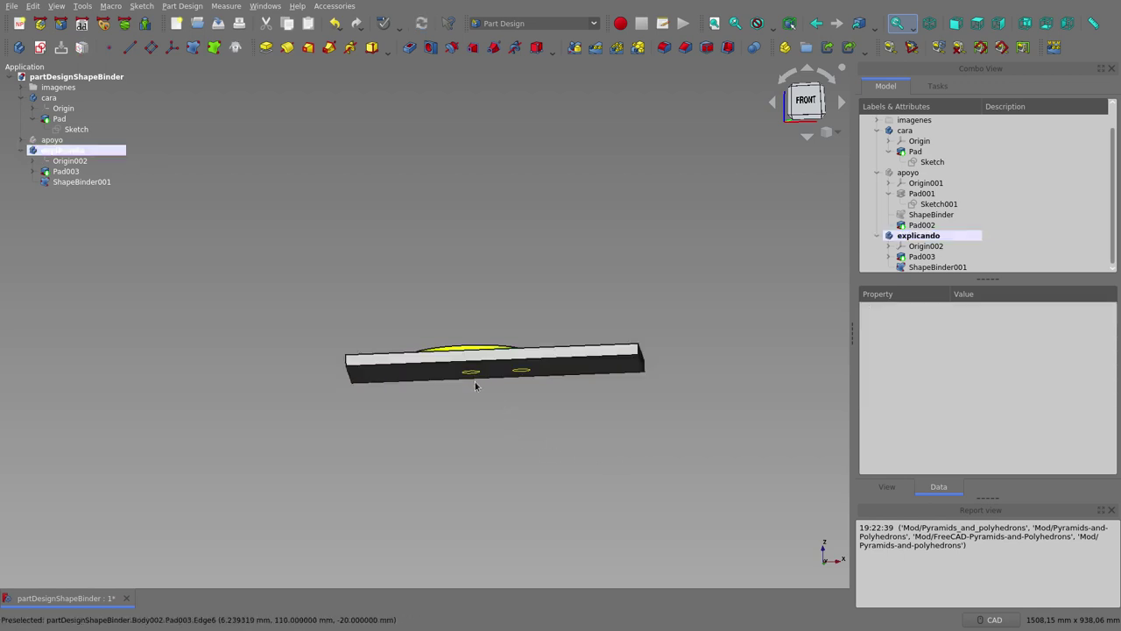
Hide the Pad003 plate and the smiley Pad, and show the face Sketch.
middle_drag(474, 377, 478, 477)
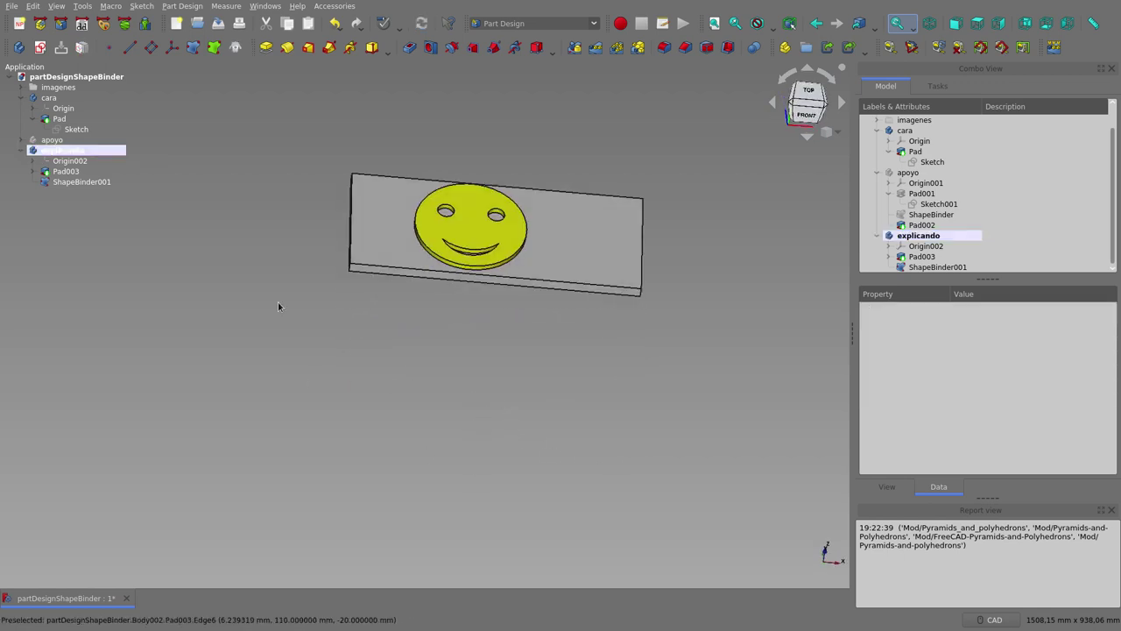
click(65, 171)
key(space)
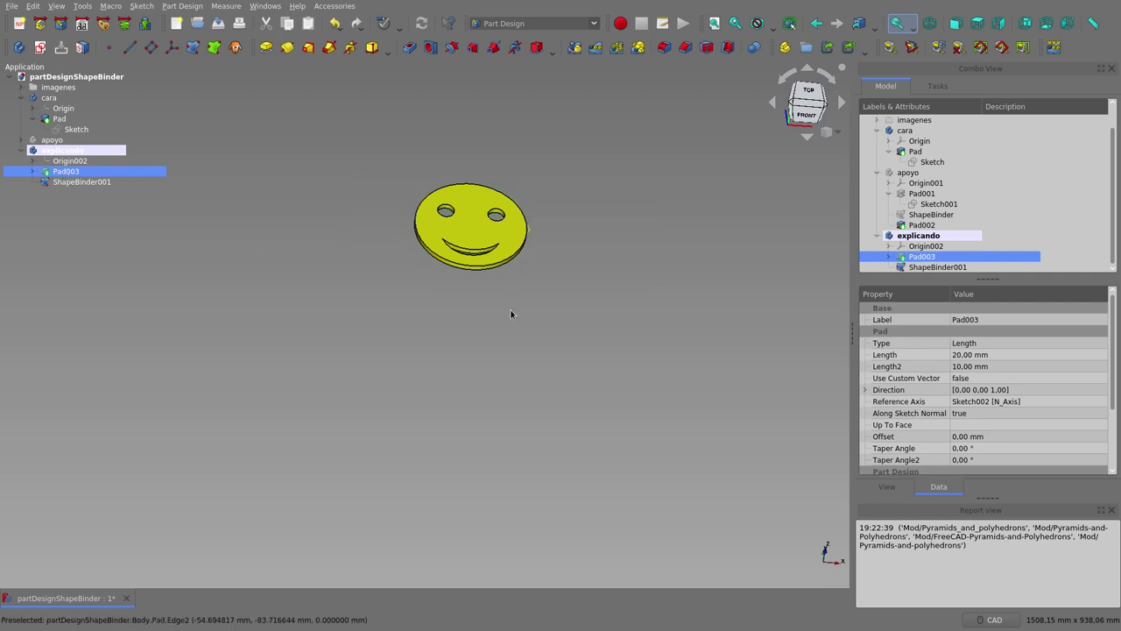
click(60, 120)
key(space)
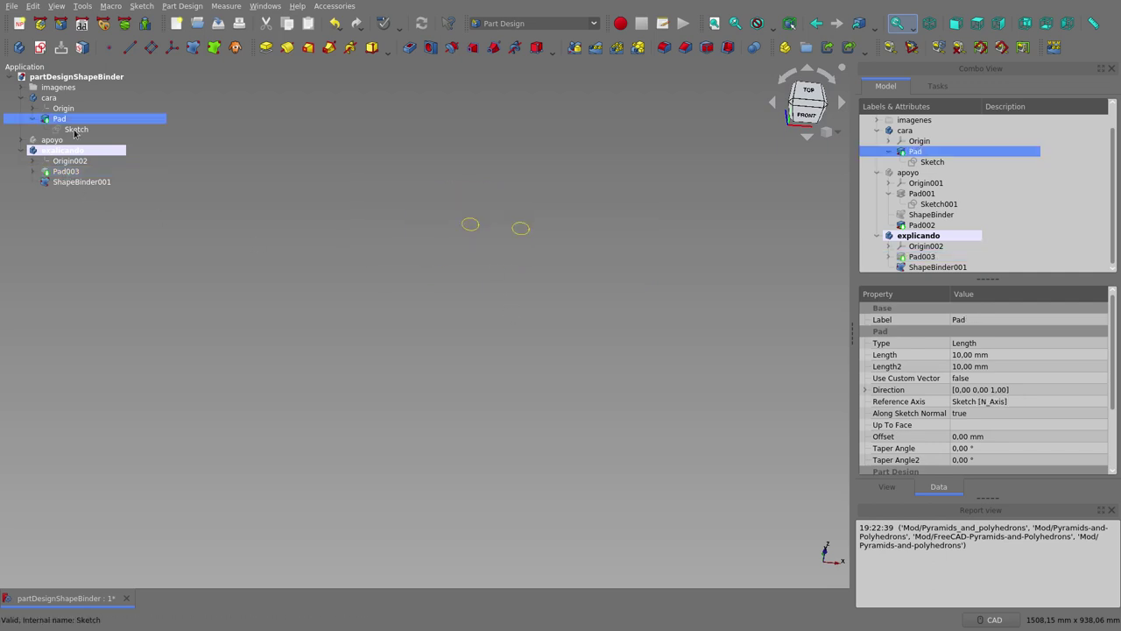
click(76, 130)
key(space)
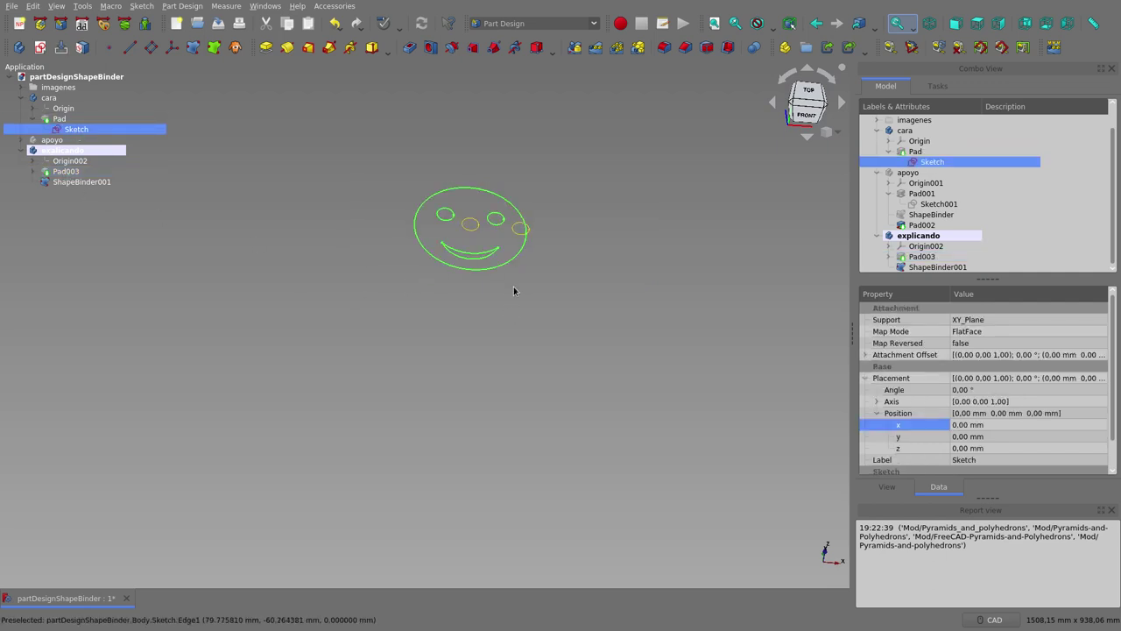
Nudge the explicando body's x position again by scrolling its value.
middle_drag(451, 373, 459, 323)
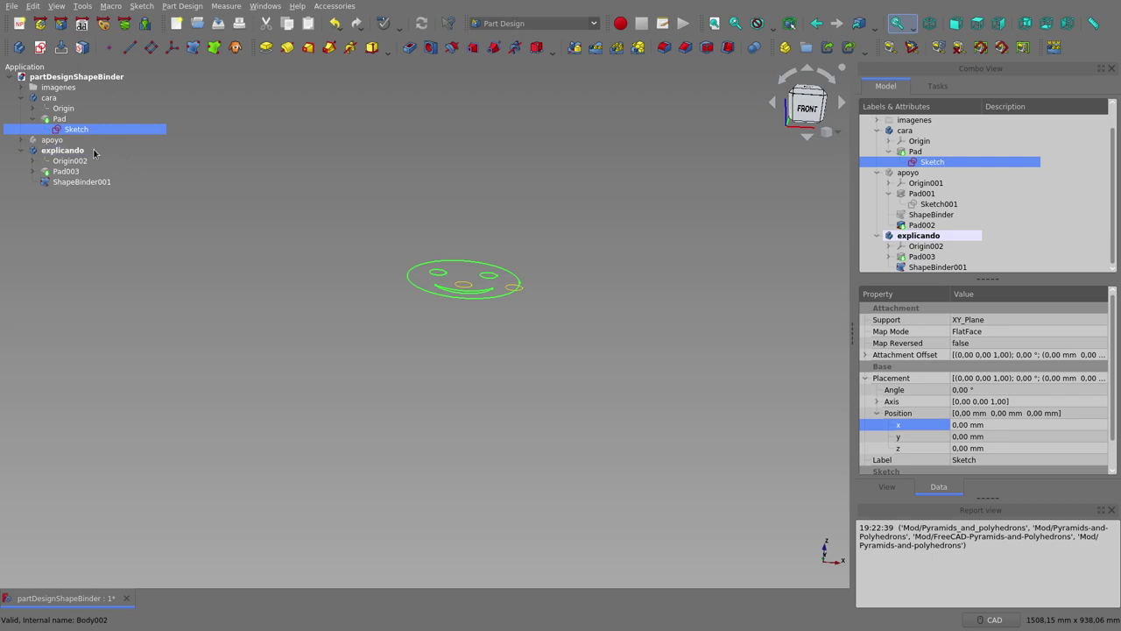
click(95, 151)
click(974, 392)
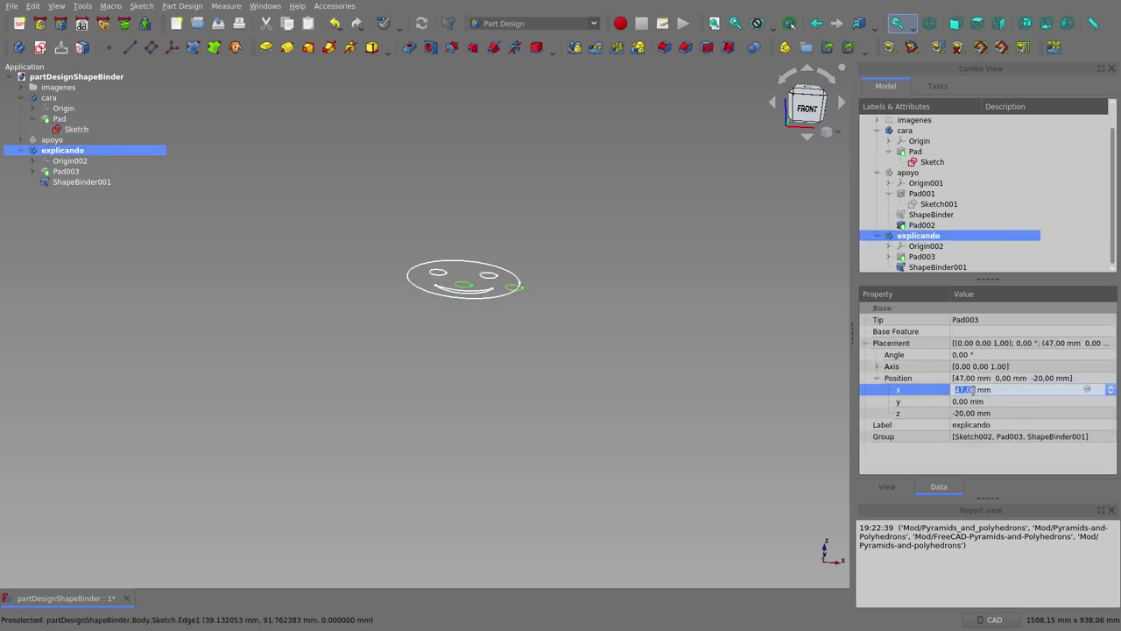
scroll(974, 390, up, 6)
click(702, 421)
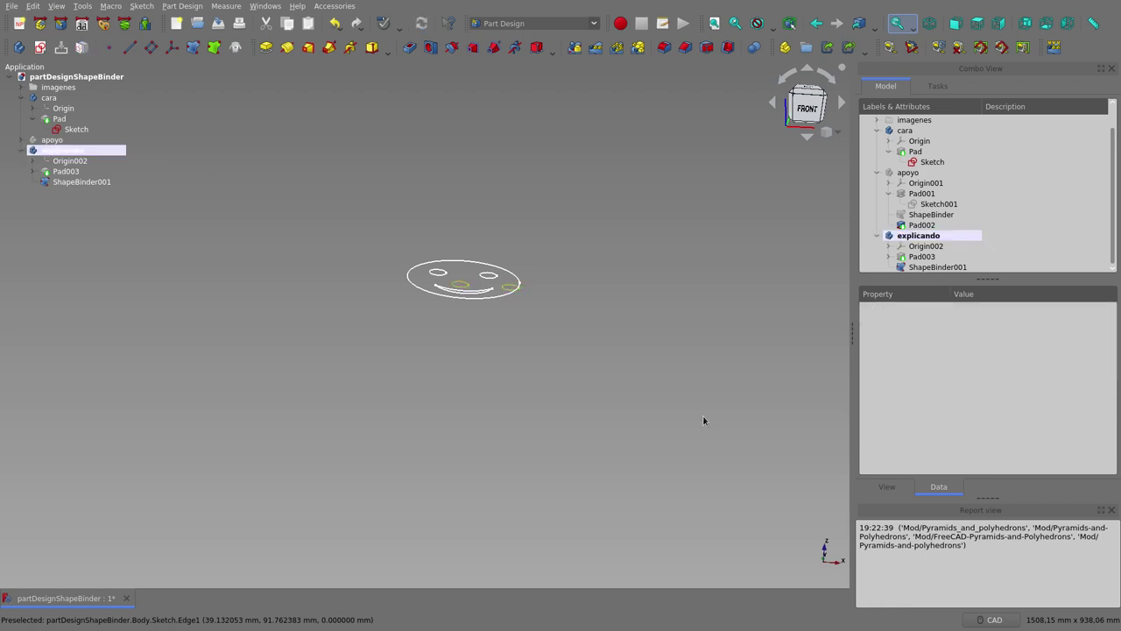
After checking ShapeBinder001, set the explicando body's x position back to 0.
click(98, 182)
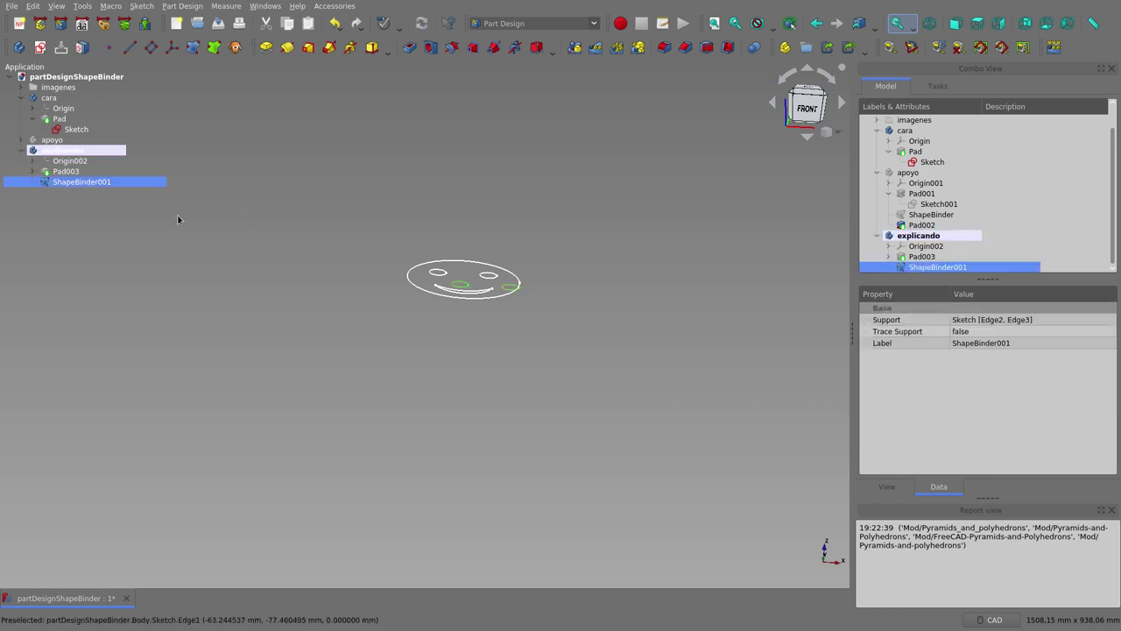
click(62, 149)
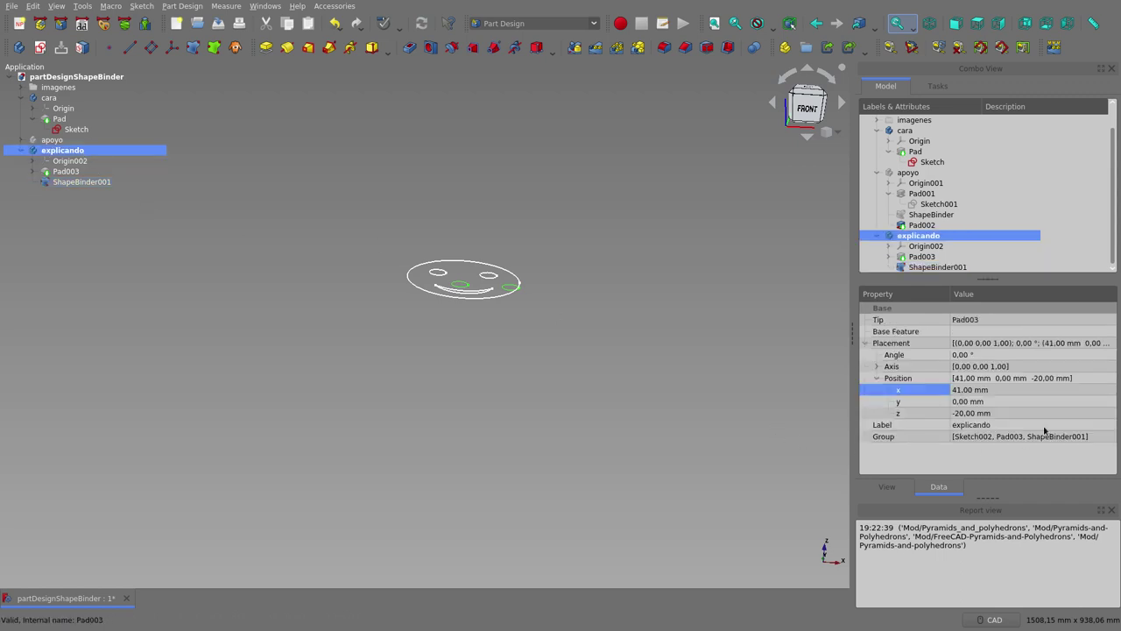
click(989, 390)
text(0)
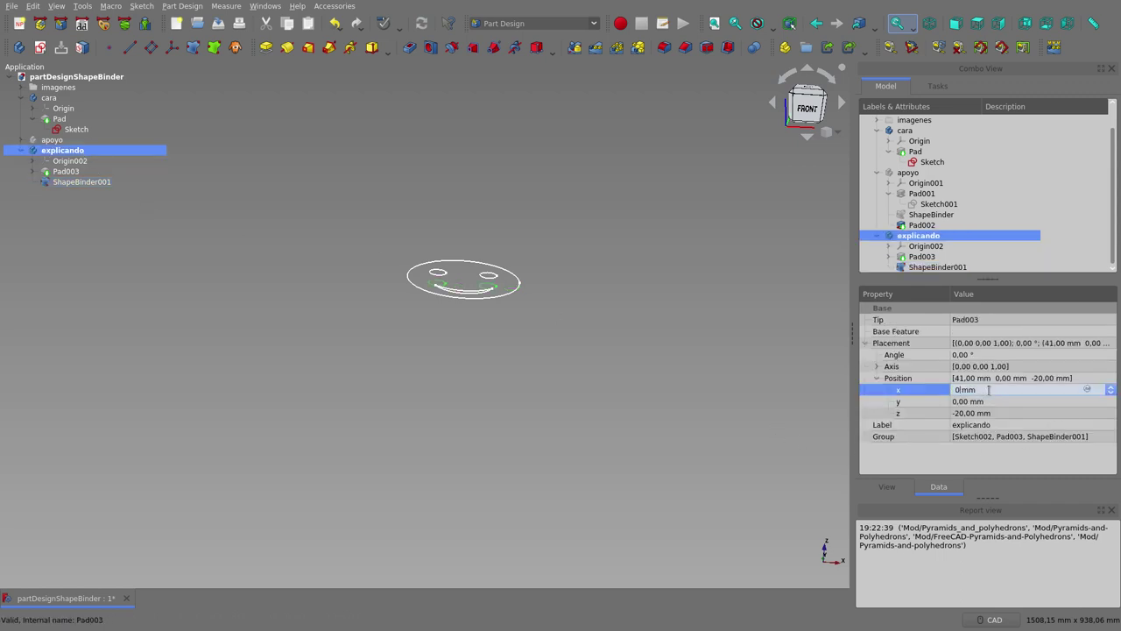
click(683, 460)
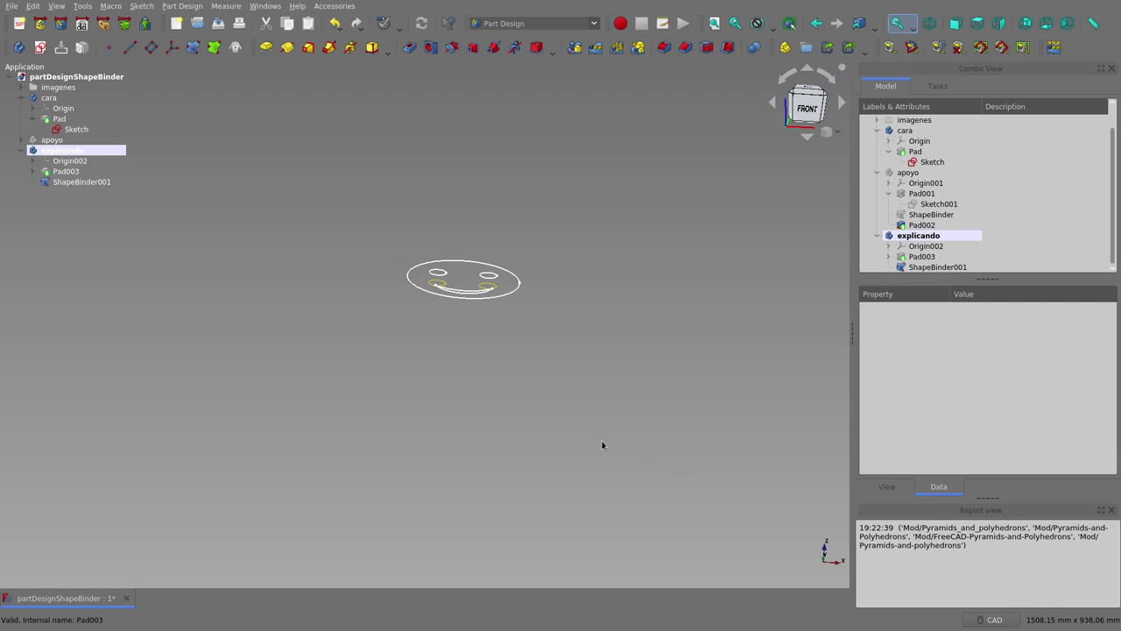
middle_drag(572, 430, 587, 440)
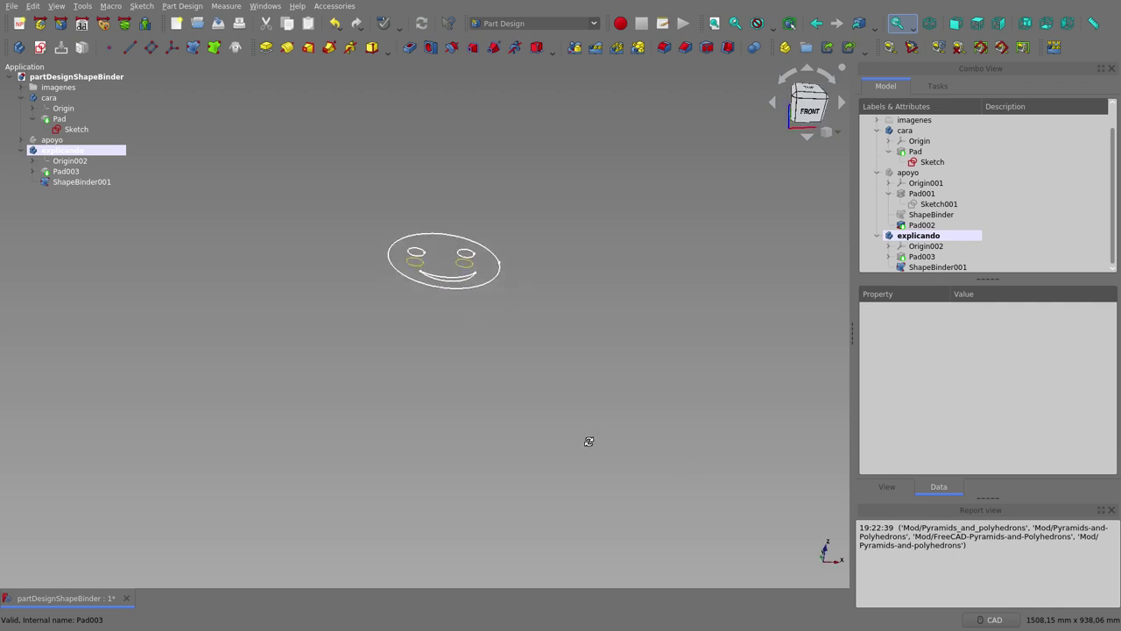
Select ShapeBinder001 and orbit and zoom in on the smiley sketch and its eye circles.
click(83, 182)
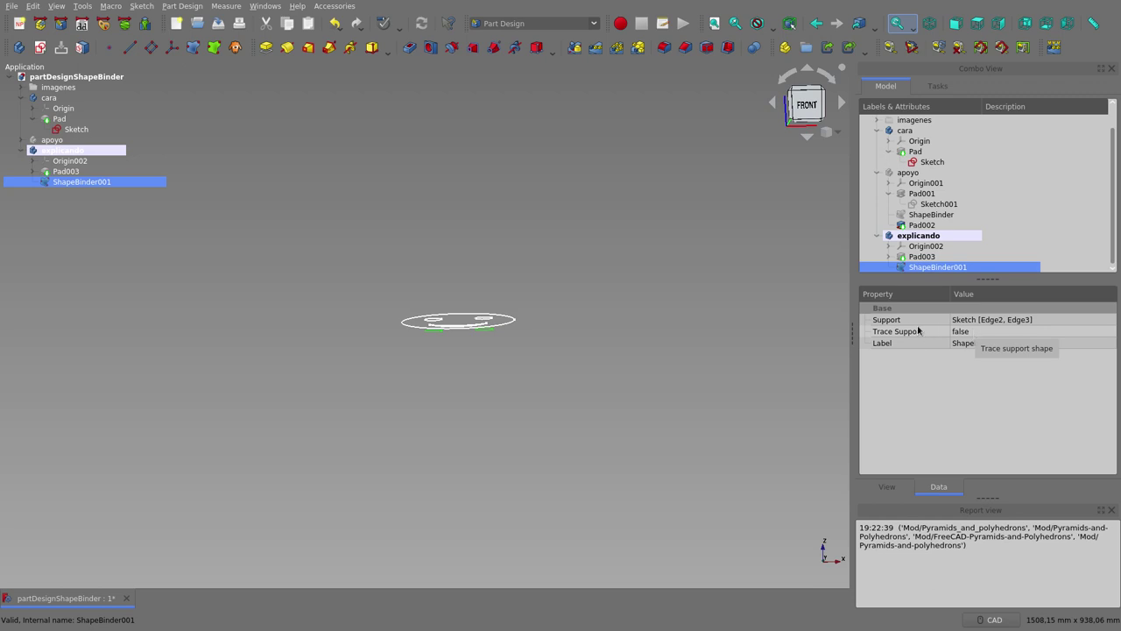
mouse_move(441, 323)
middle_down()
mouse_move(407, 406)
mouse_move(431, 406)
middle_up()
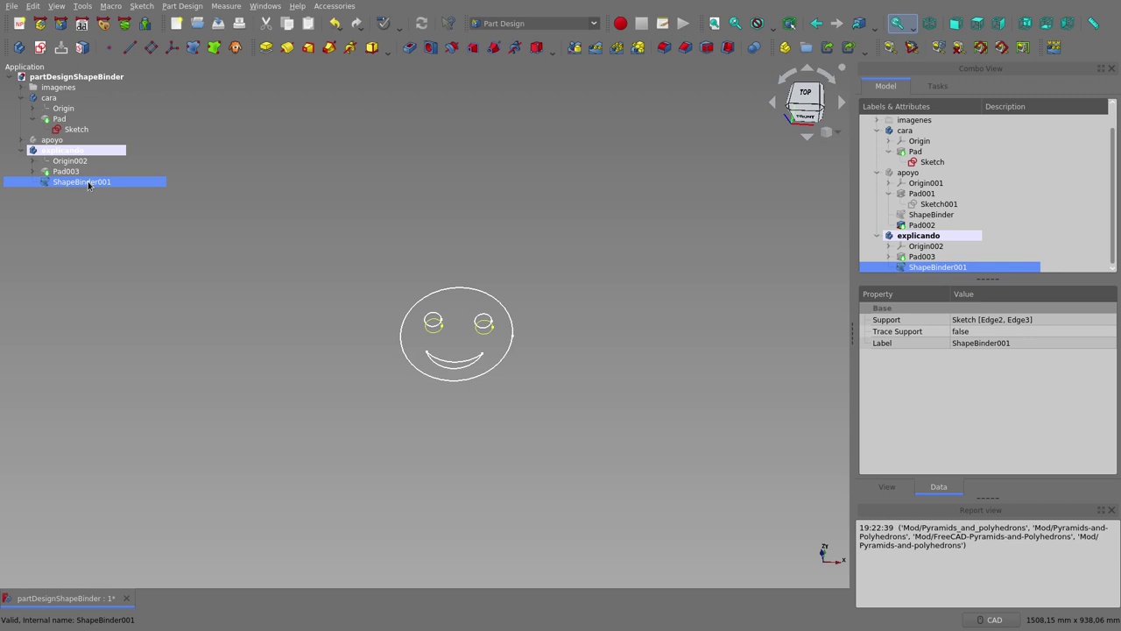
mouse_move(458, 347)
middle_down()
mouse_move(450, 260)
mouse_move(491, 280)
mouse_move(524, 267)
mouse_move(502, 283)
middle_up()
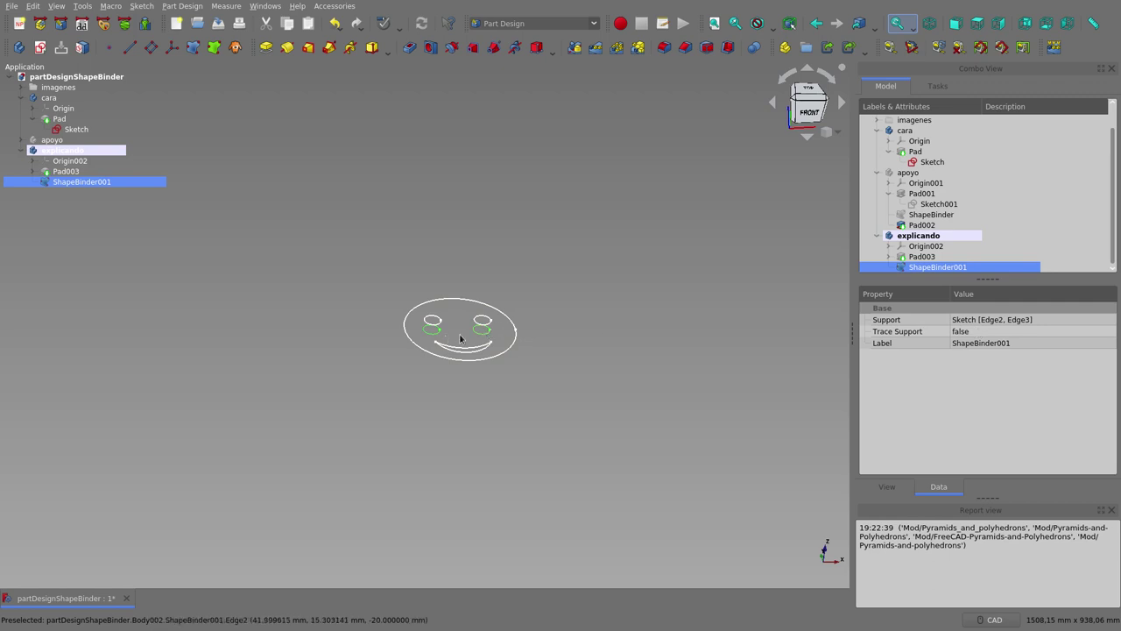
scroll(477, 341, up, 6)
scroll(525, 333, up, 2)
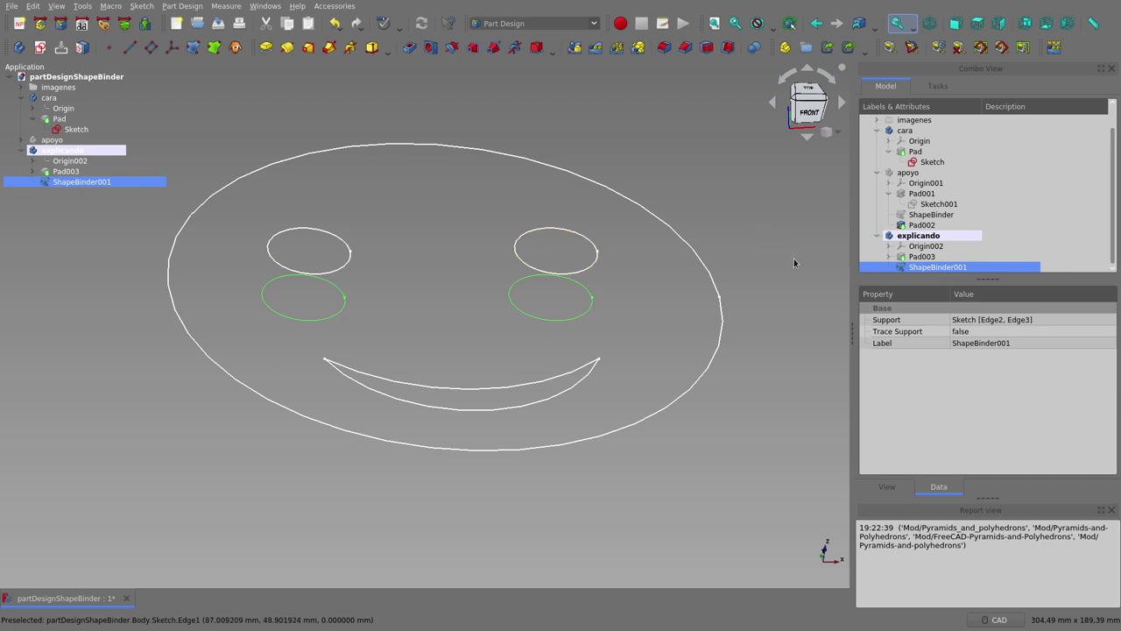
Set ShapeBinder001's Trace Support property to true.
click(985, 334)
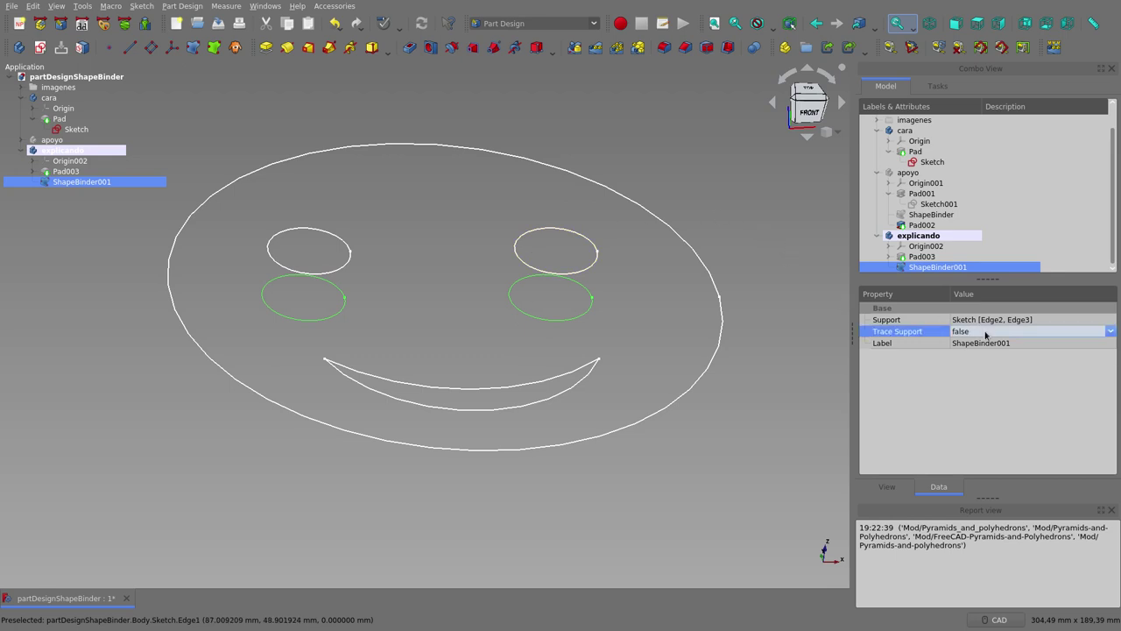
click(985, 333)
click(968, 353)
click(760, 443)
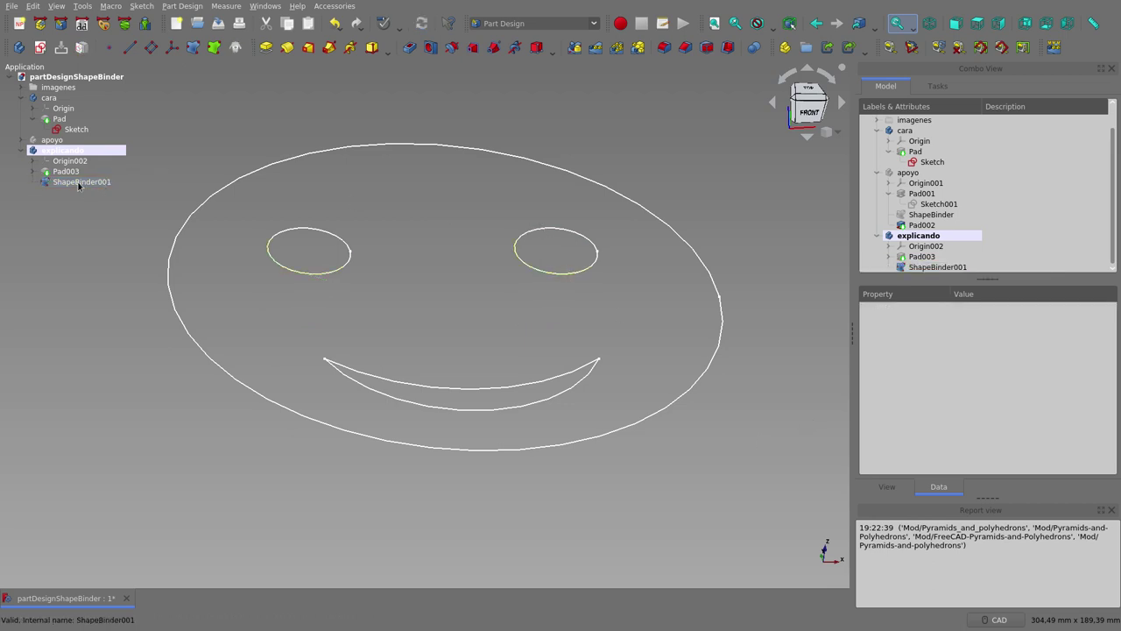
Hide and re-show the face Sketch to compare it with the traced eye circles.
click(68, 131)
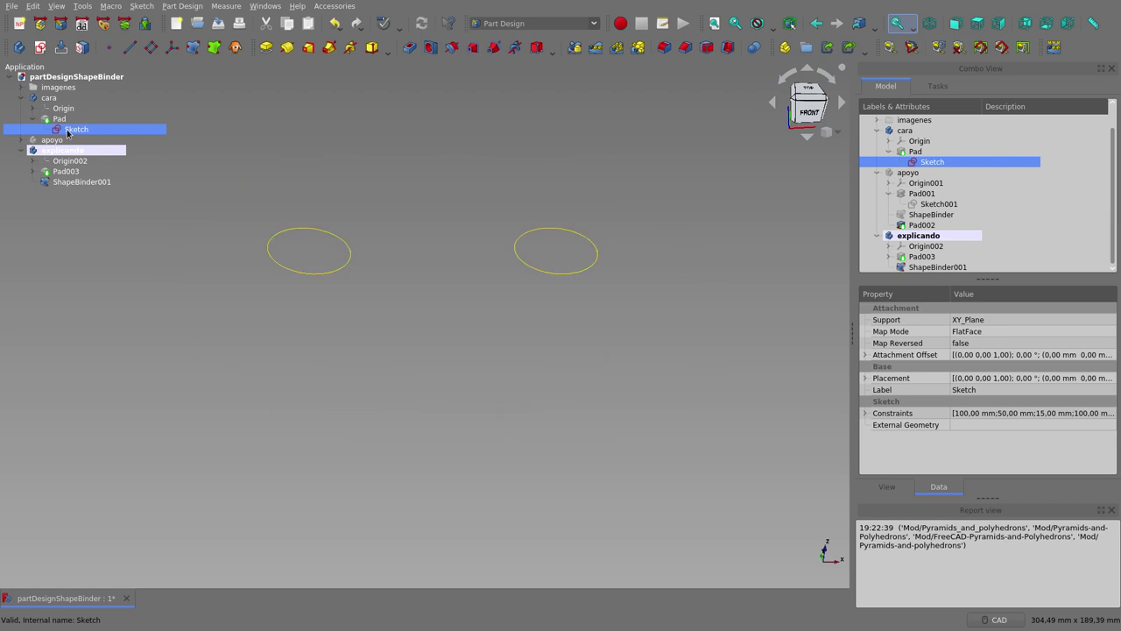
key(space)
key(space)
key(space)
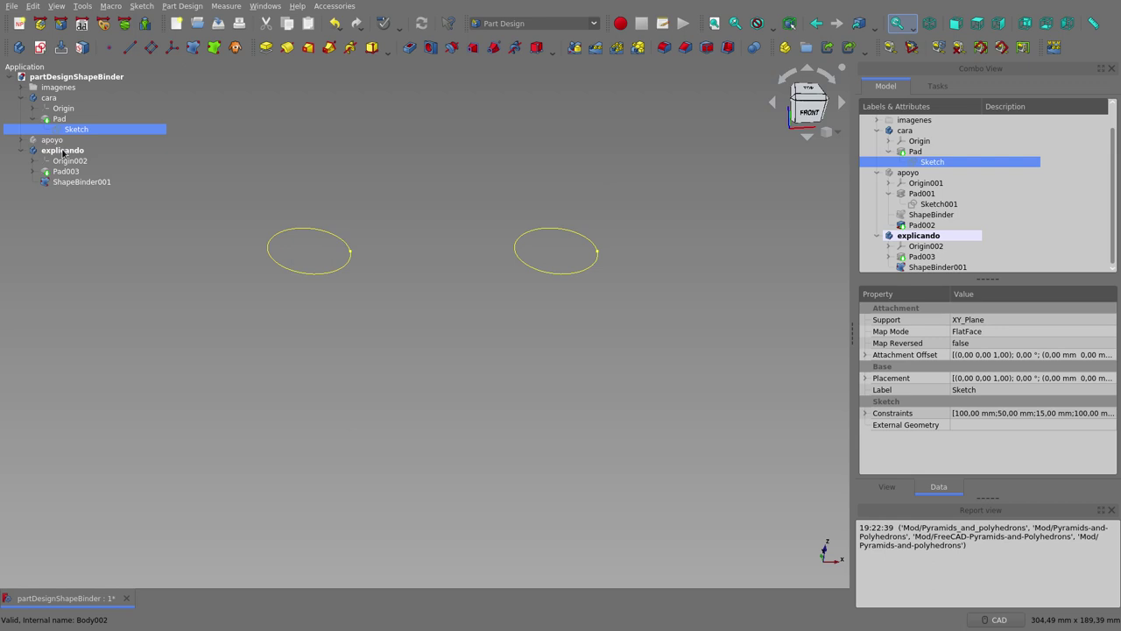
click(62, 151)
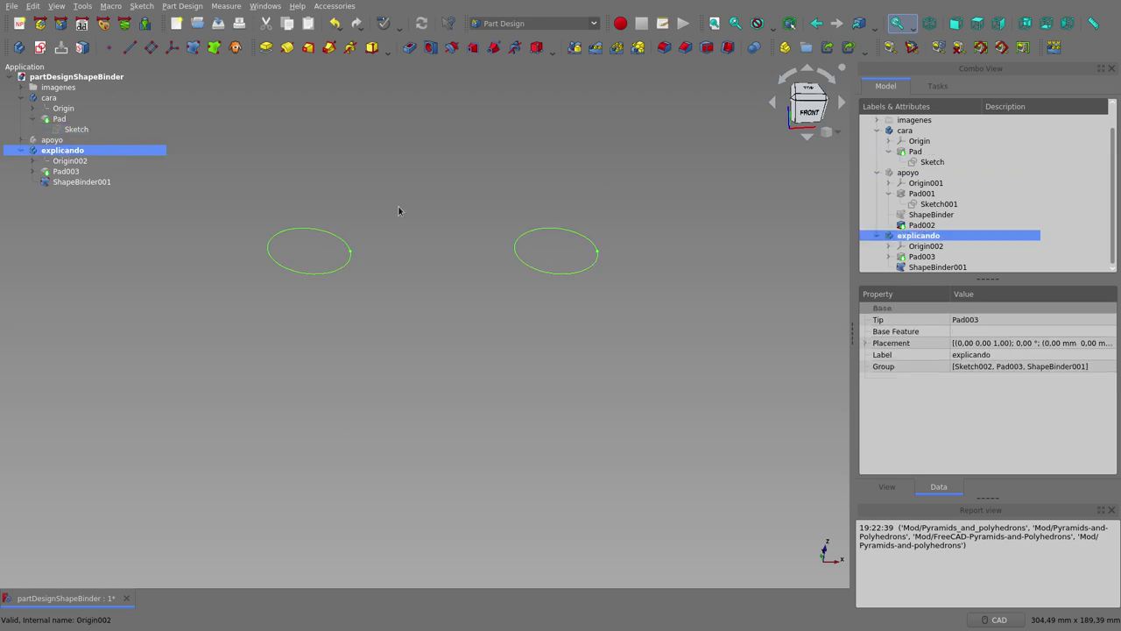
click(77, 130)
key(space)
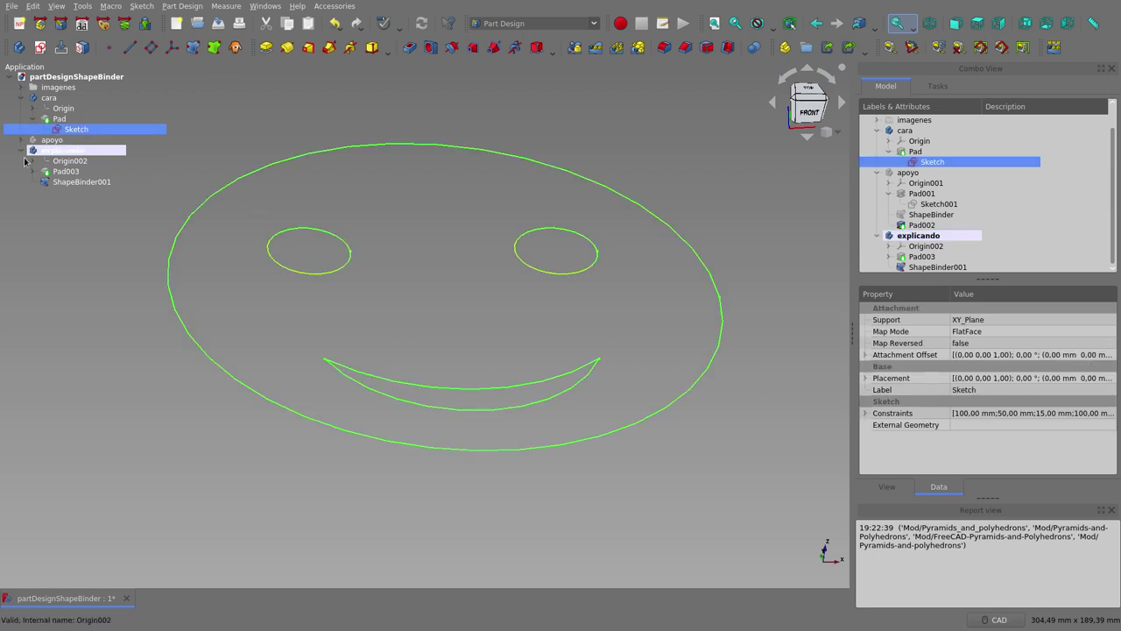
click(70, 151)
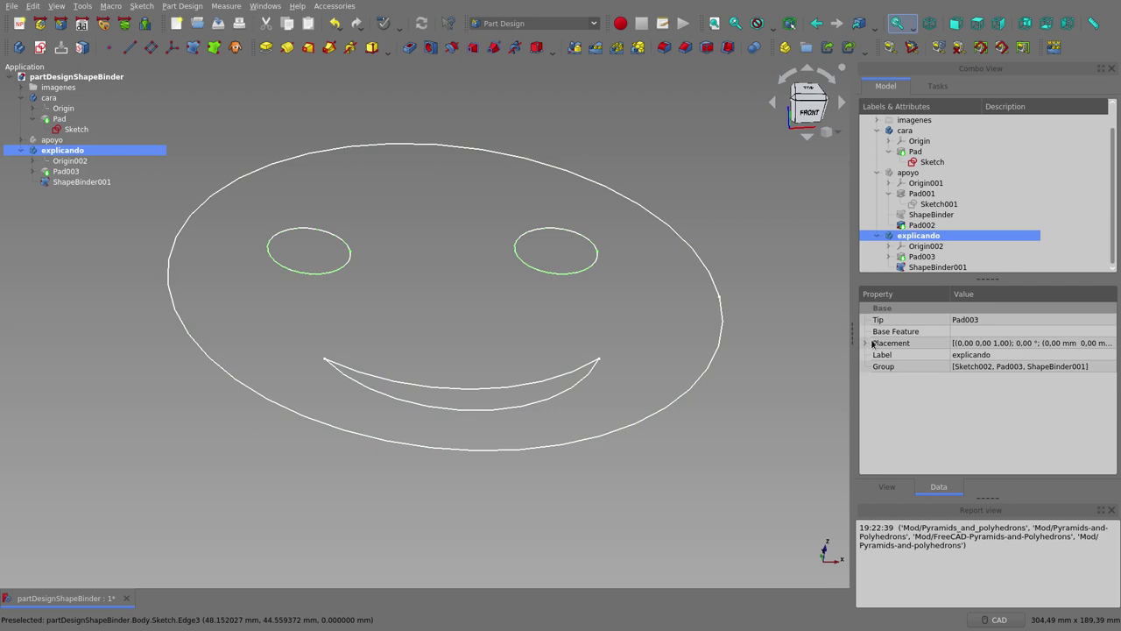
Expand the body's Placement position and scroll its x value to test moving it.
click(867, 343)
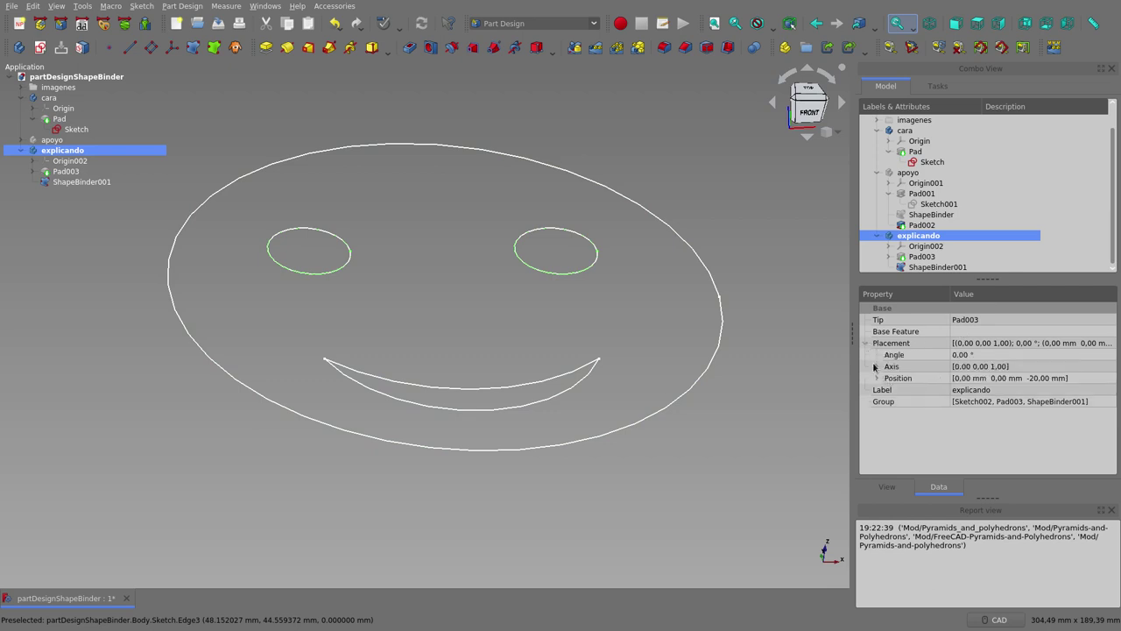
click(877, 378)
click(987, 390)
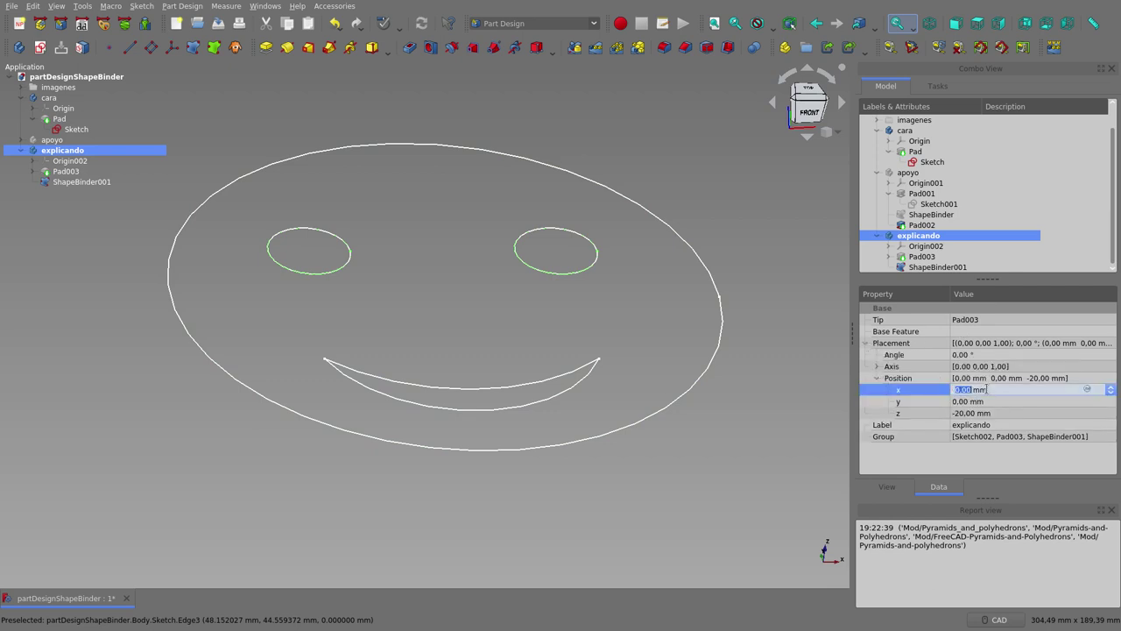
scroll(987, 389, up, 10)
scroll(987, 390, up, 10)
scroll(986, 390, up, 10)
scroll(987, 390, up, 10)
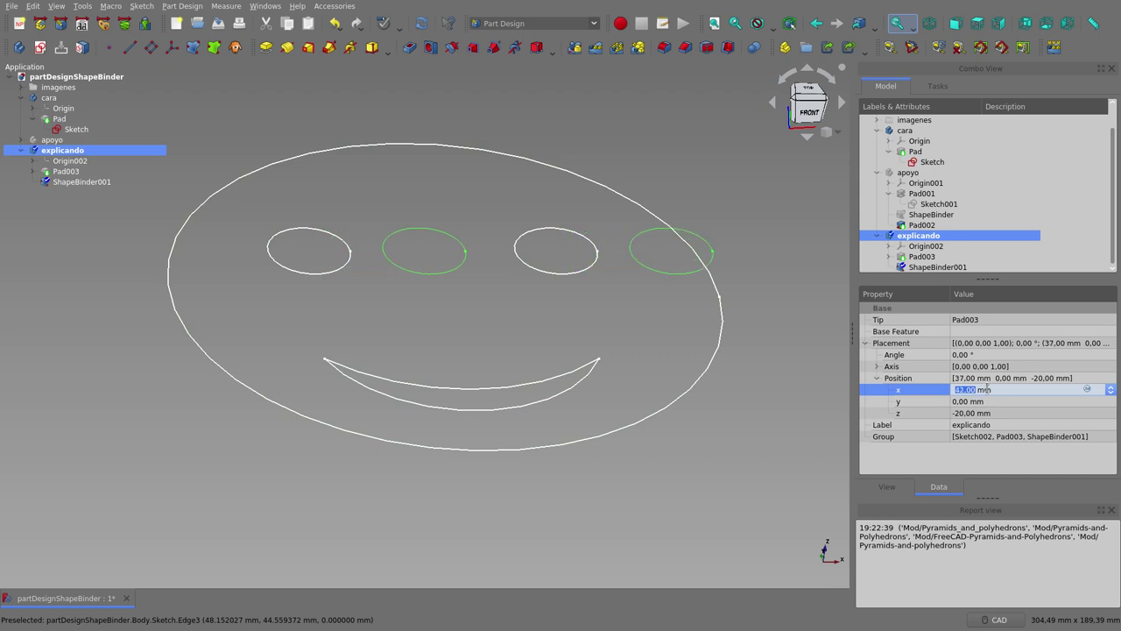
scroll(987, 389, up, 9)
click(754, 434)
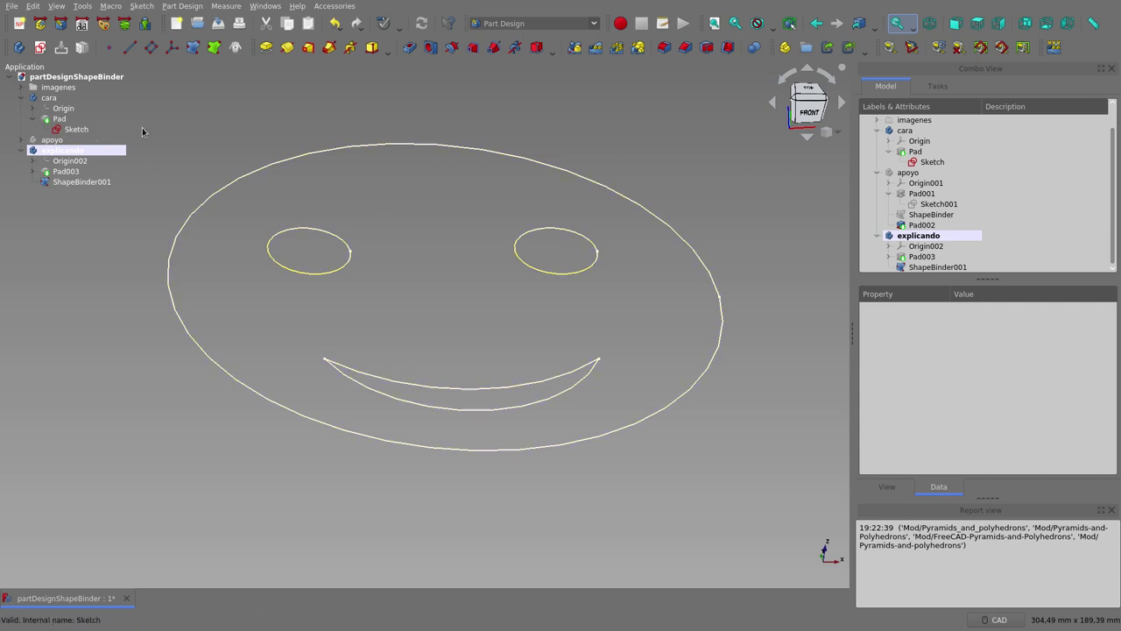
Enter 0 as the explicando body's x position.
key(Return)
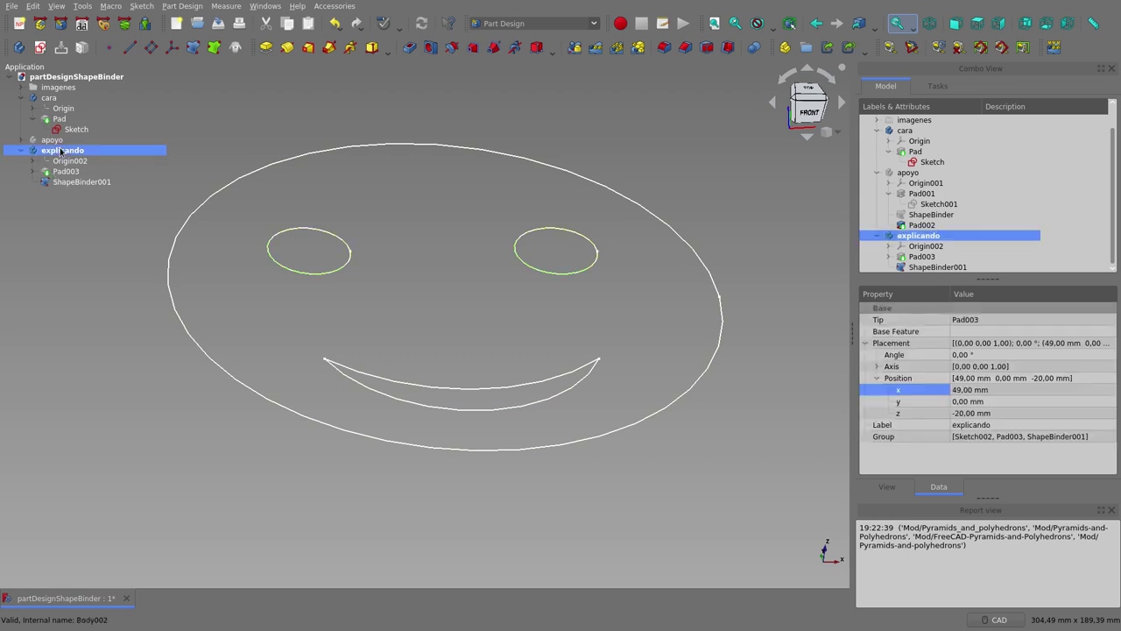
click(959, 395)
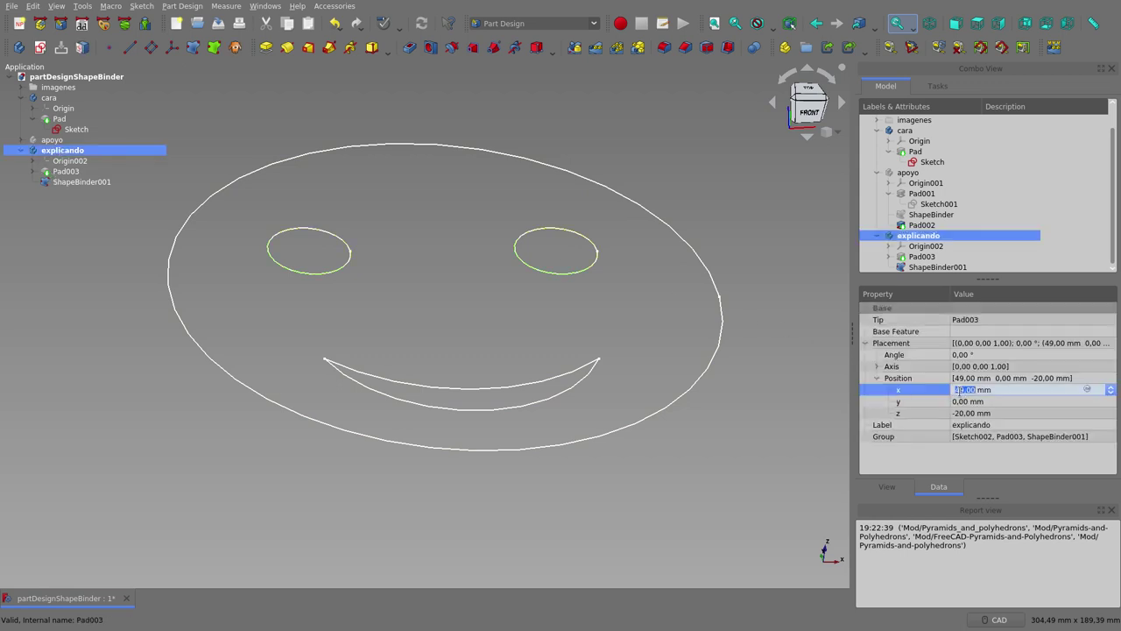
text(0)
click(747, 461)
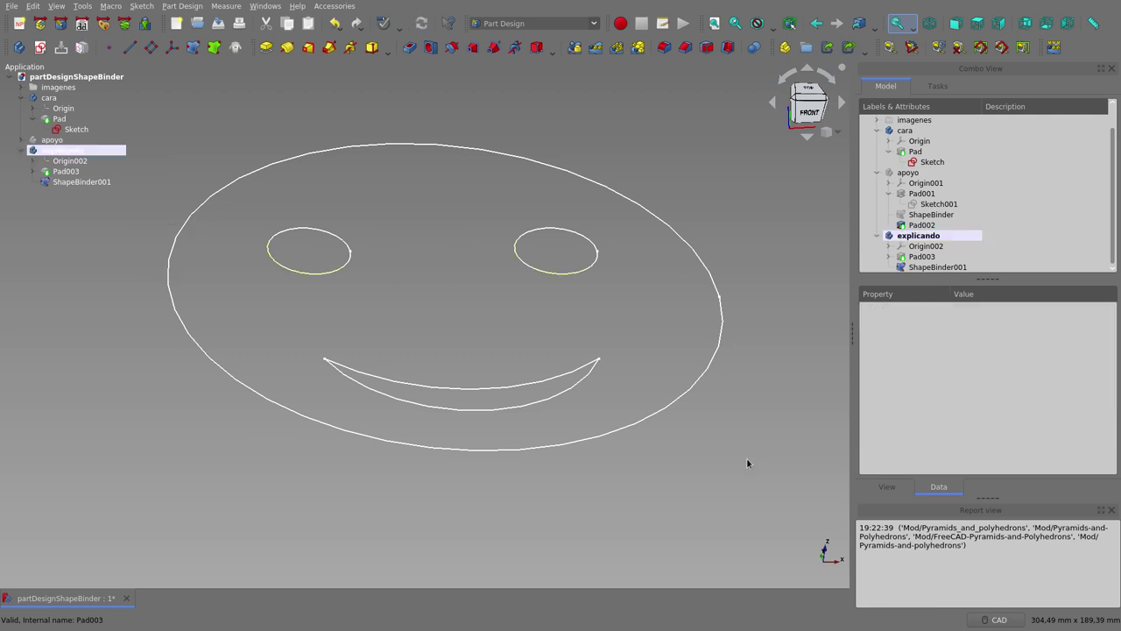
Toggle the smiley face Sketch off and back on.
click(62, 132)
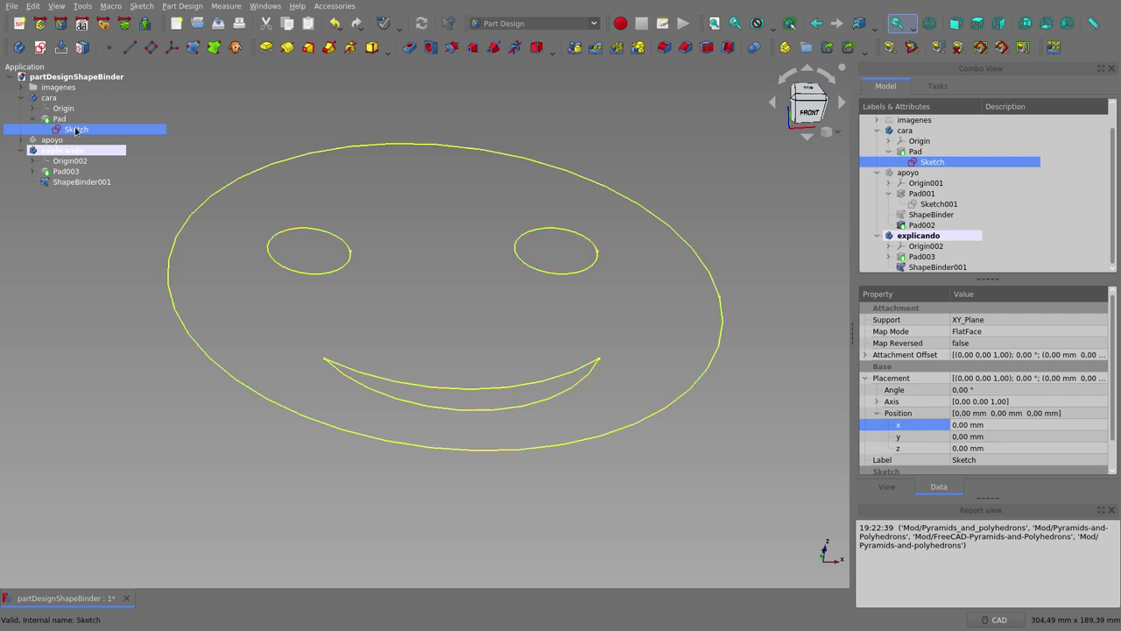
key(space)
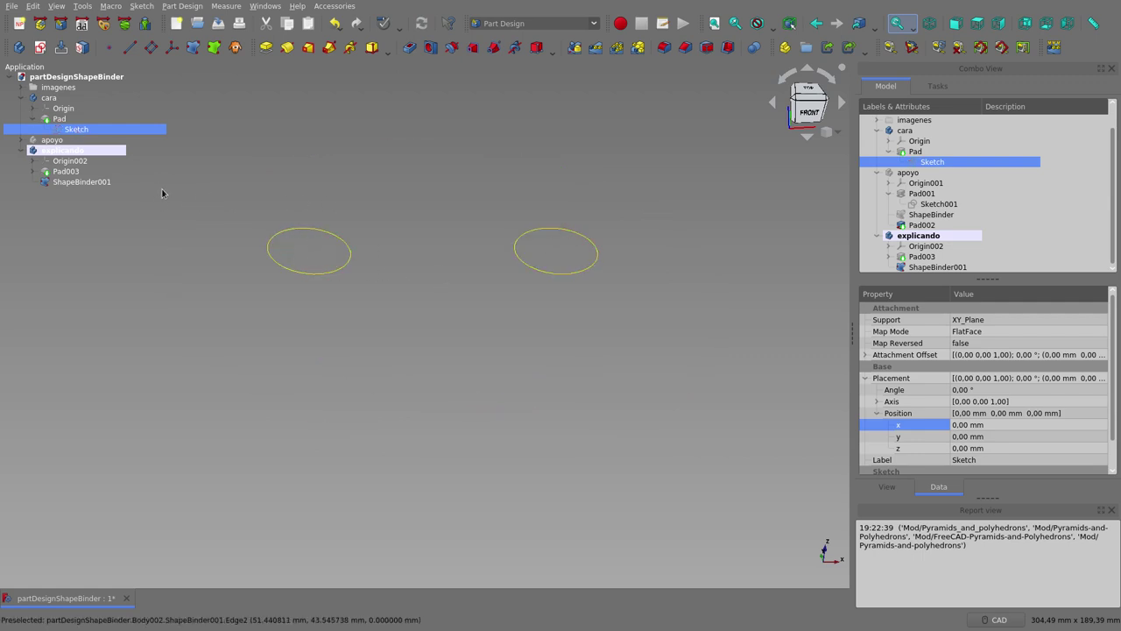
key(space)
click(66, 172)
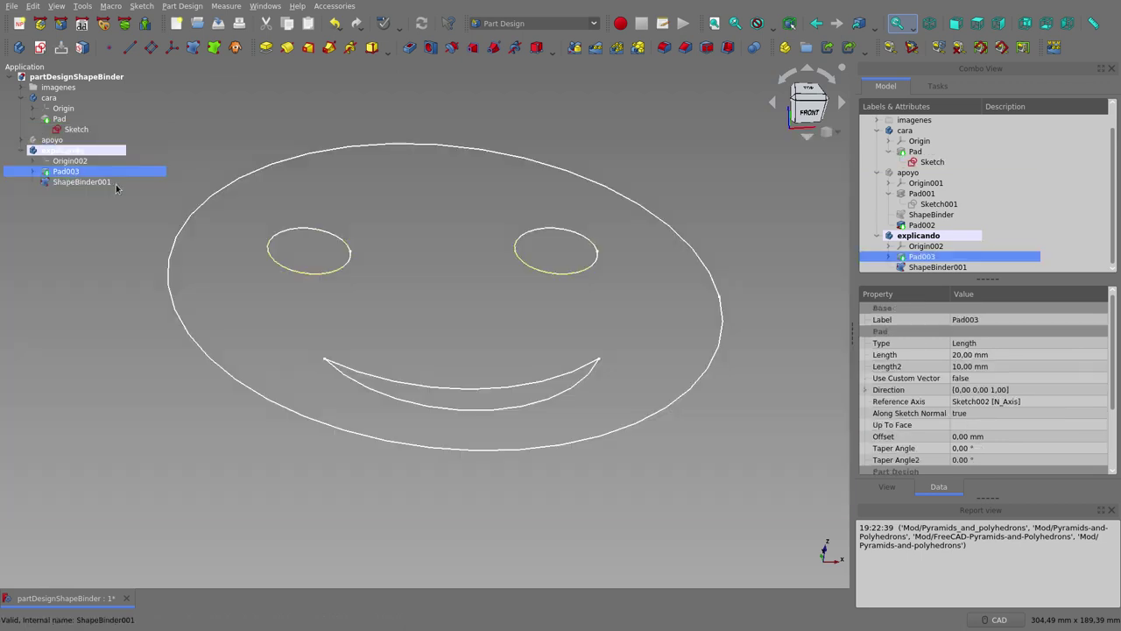
click(83, 131)
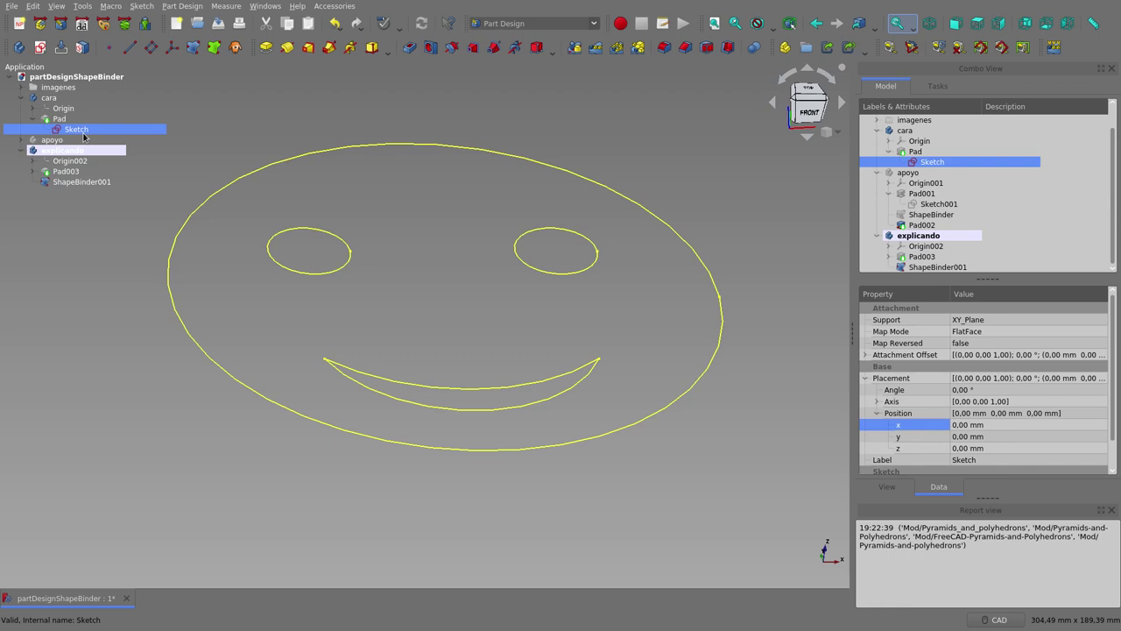
Briefly show then hide the smiley Pad, then pick ShapeBinder001 and Pad003.
click(59, 118)
key(space)
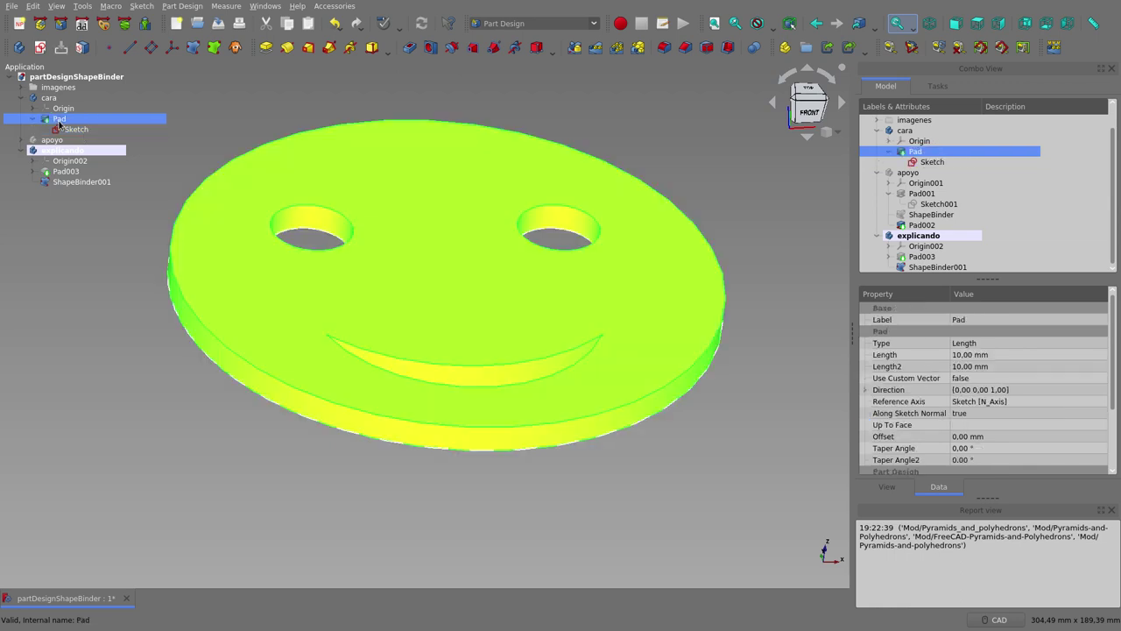
key(space)
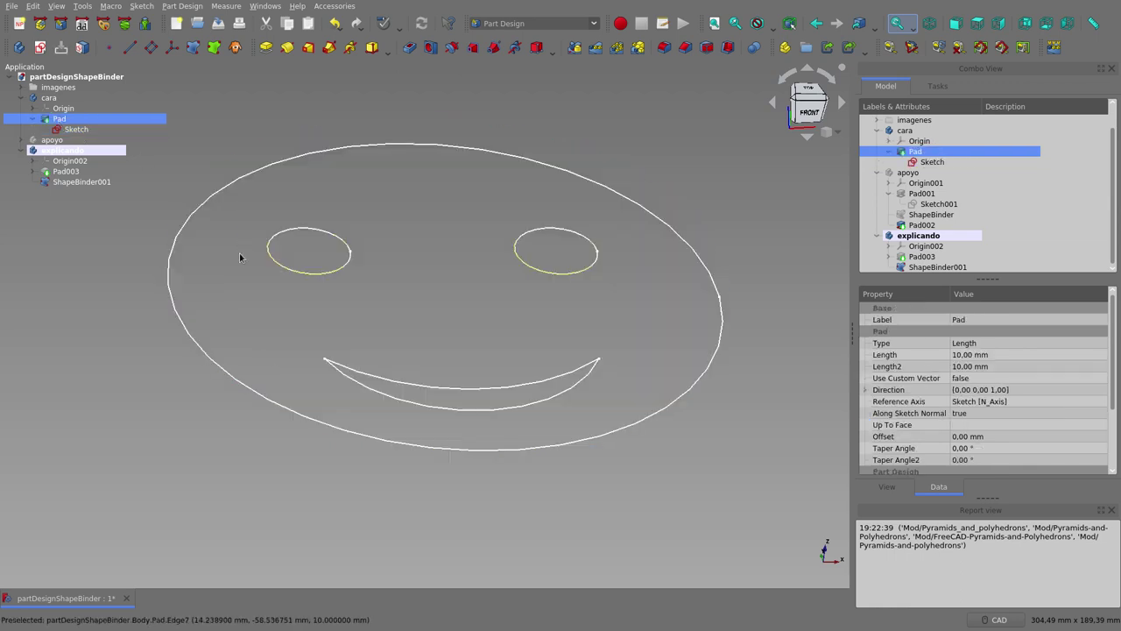
click(72, 183)
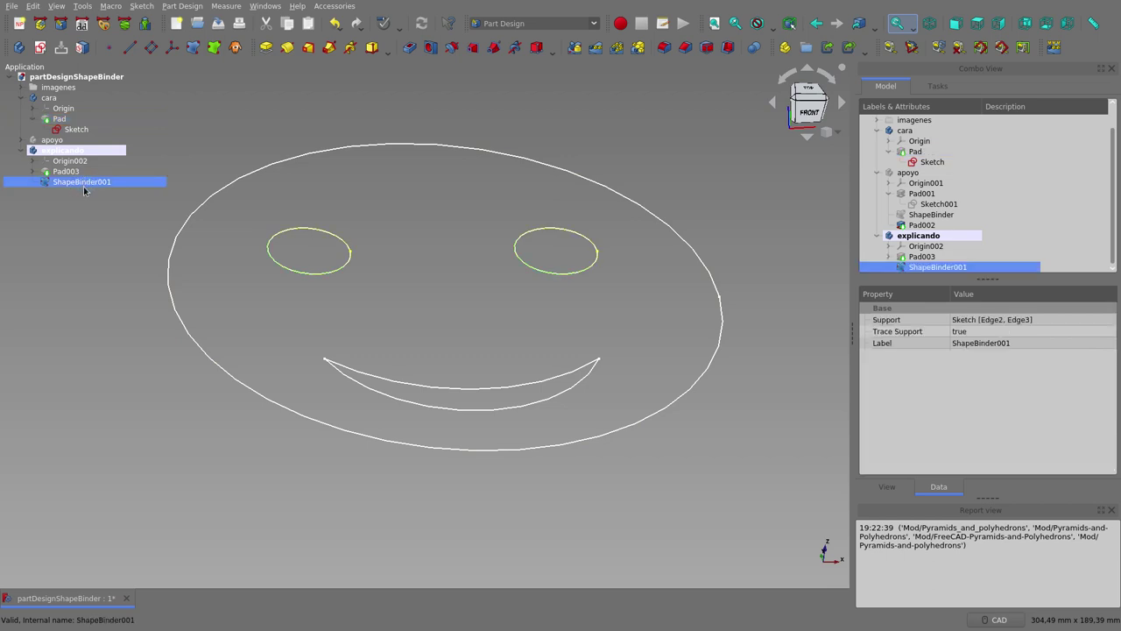
click(72, 175)
key(space)
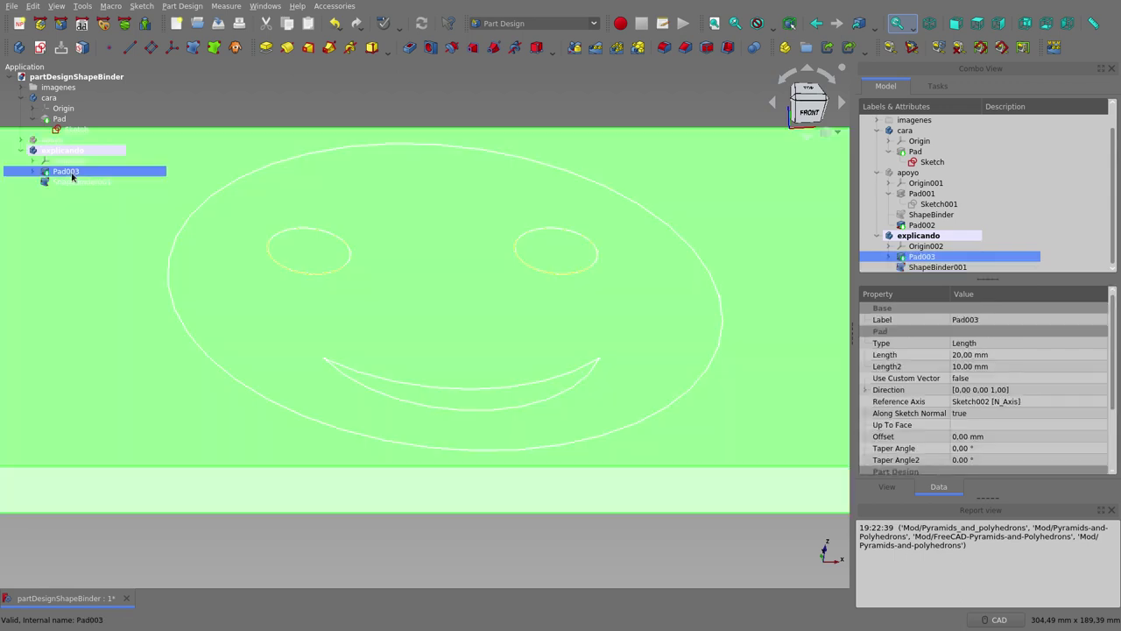
click(466, 366)
scroll(470, 363, down, 2)
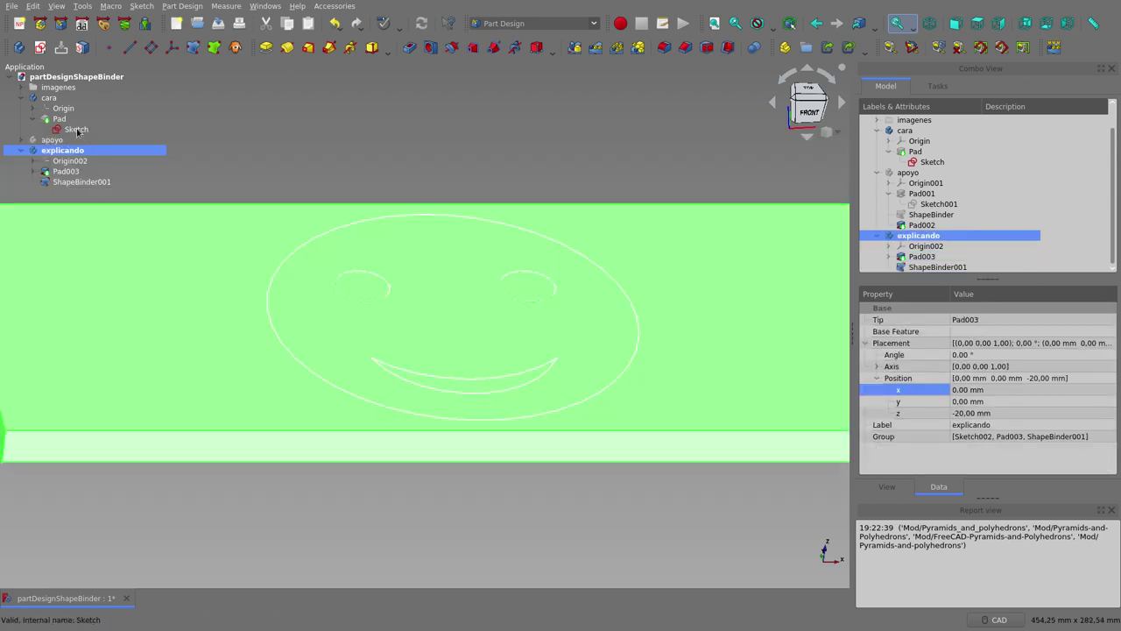
click(76, 129)
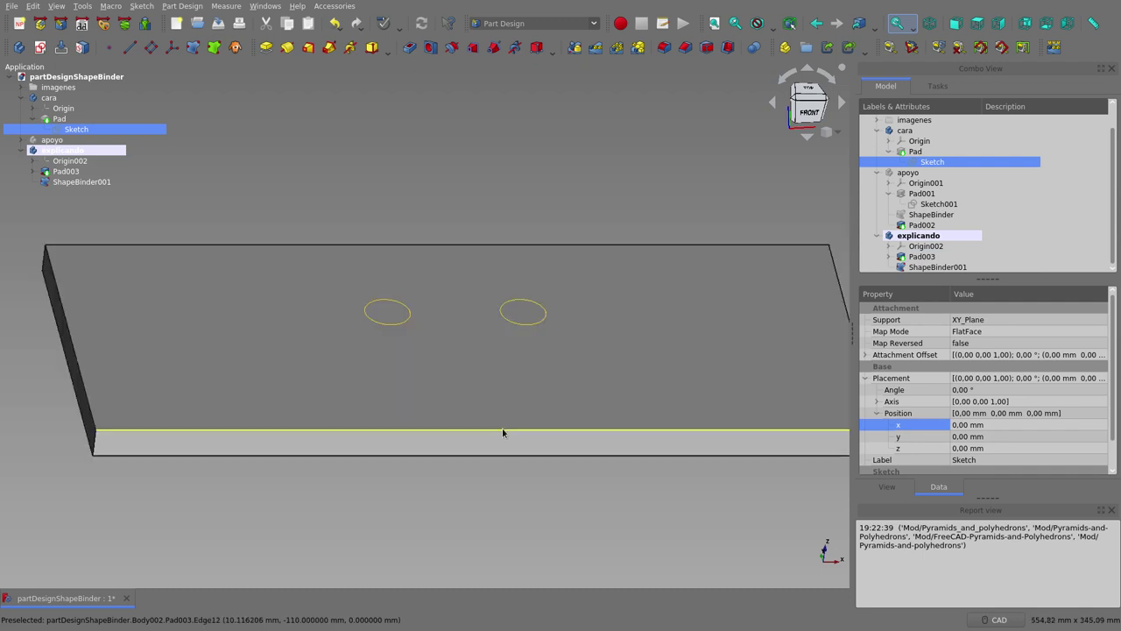
scroll(504, 429, down, 2)
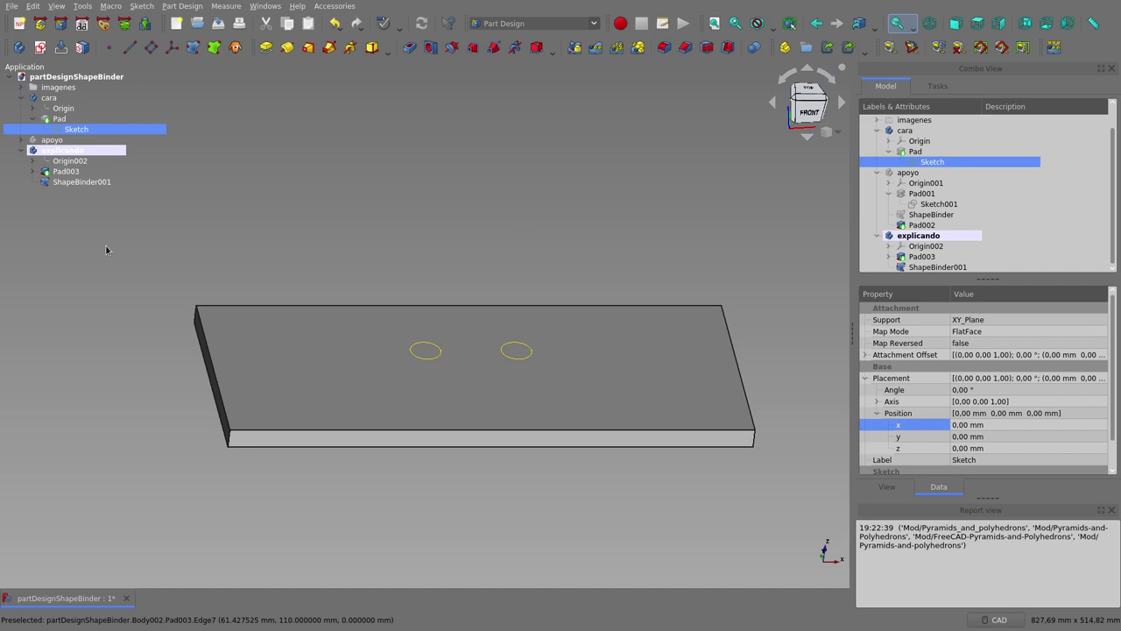
click(73, 184)
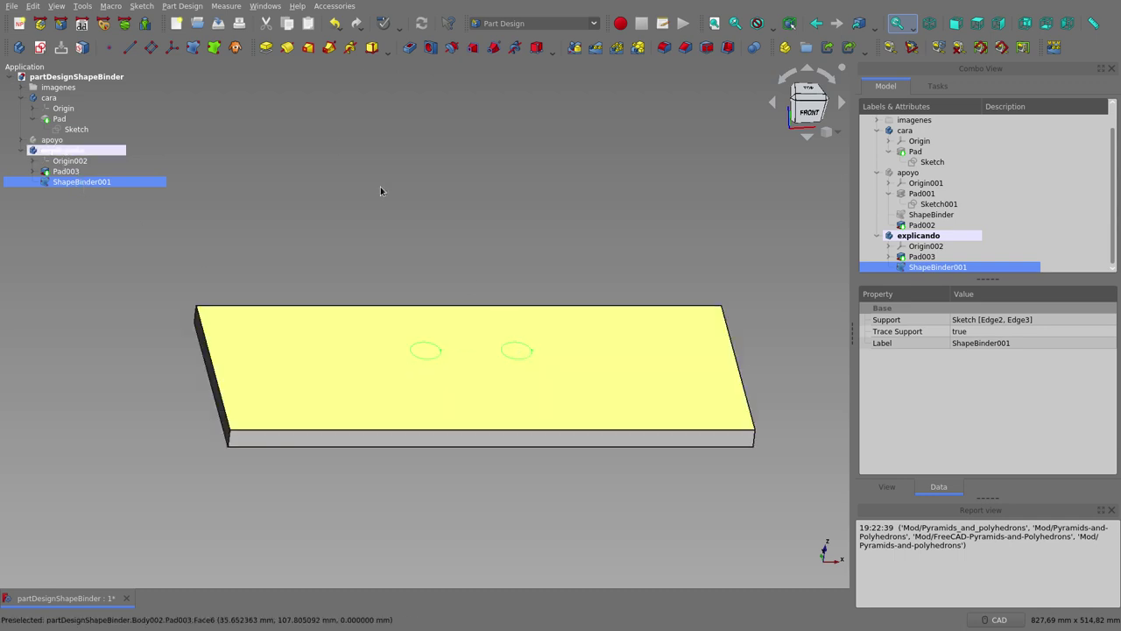
Pad ShapeBinder001's eye circles 30 mm into two pegs, creating Pad004.
click(264, 48)
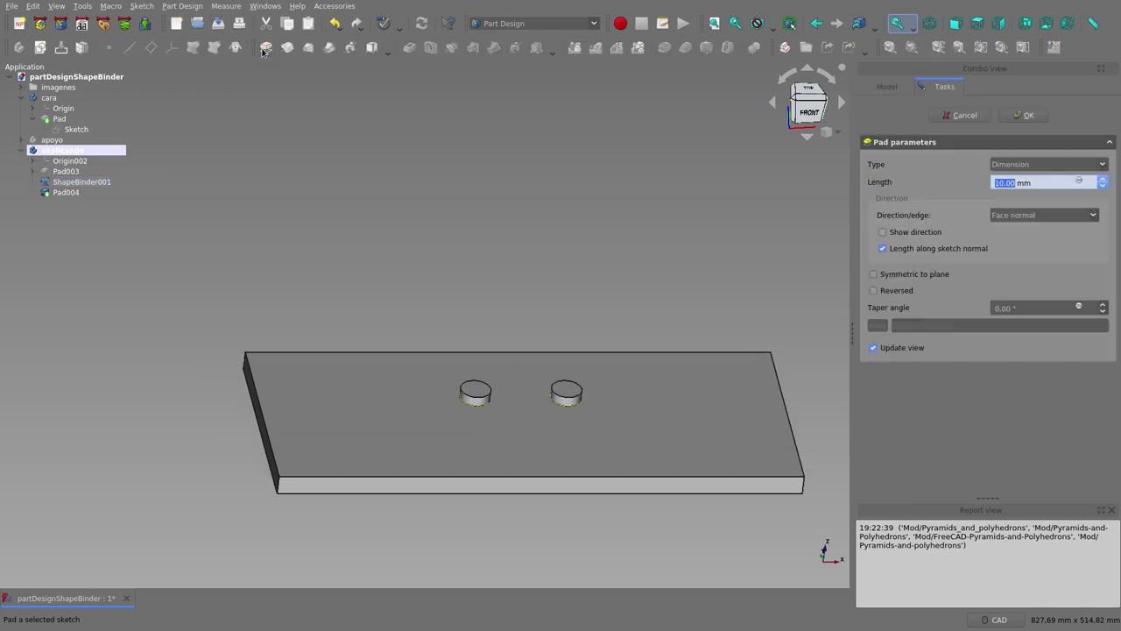
click(998, 183)
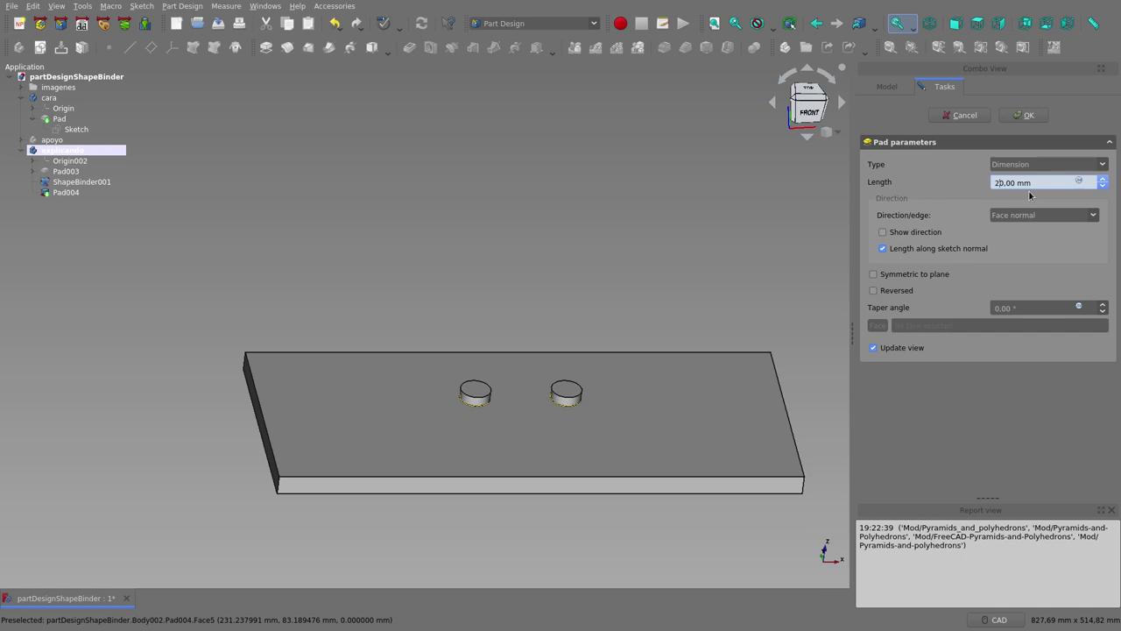
click(1027, 116)
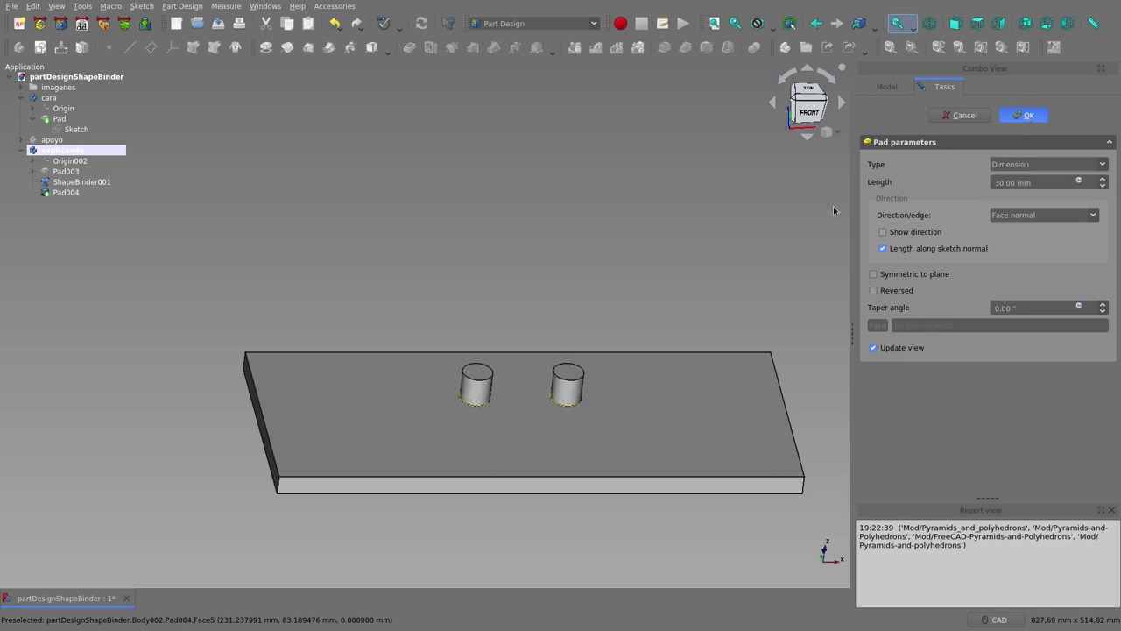
mouse_move(490, 276)
middle_down()
mouse_move(430, 465)
mouse_move(520, 369)
mouse_move(520, 290)
middle_up()
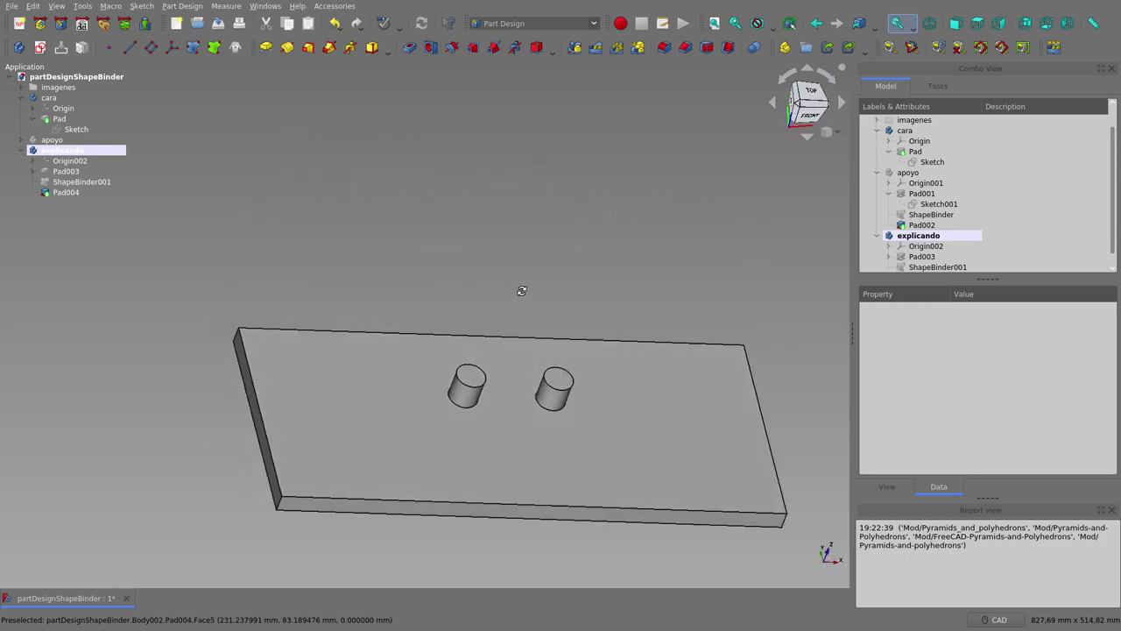
Show the smiley Pad and orbit around to inspect Pad004's pegs through its eyes.
click(59, 119)
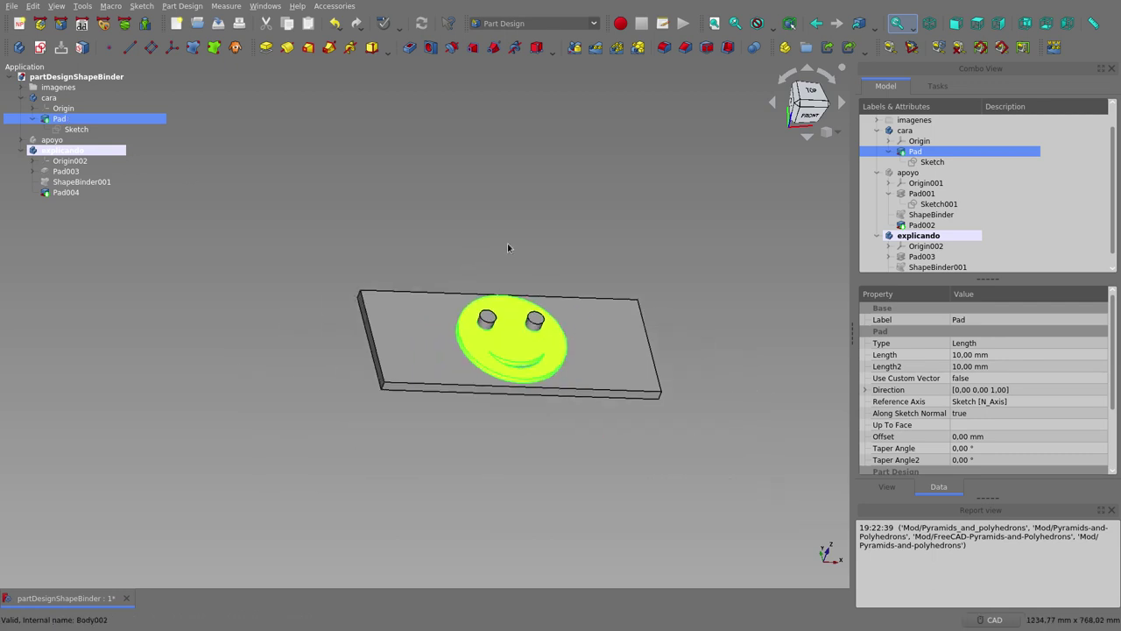
scroll(517, 350, up, 2)
click(524, 443)
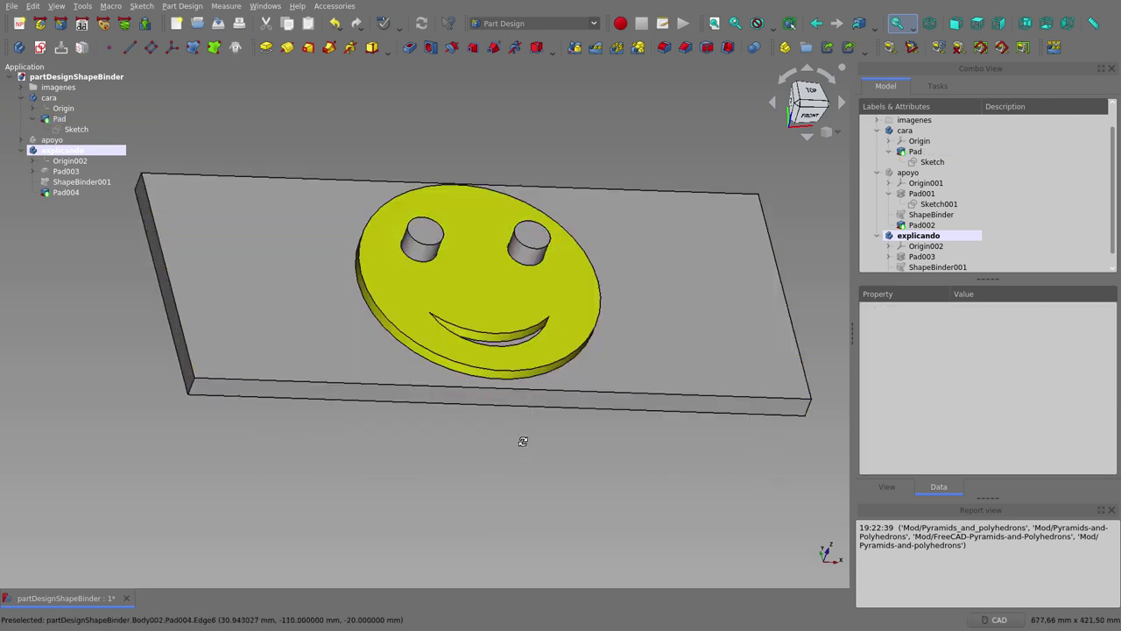
mouse_move(523, 443)
middle_down()
mouse_move(502, 470)
mouse_move(517, 473)
middle_up()
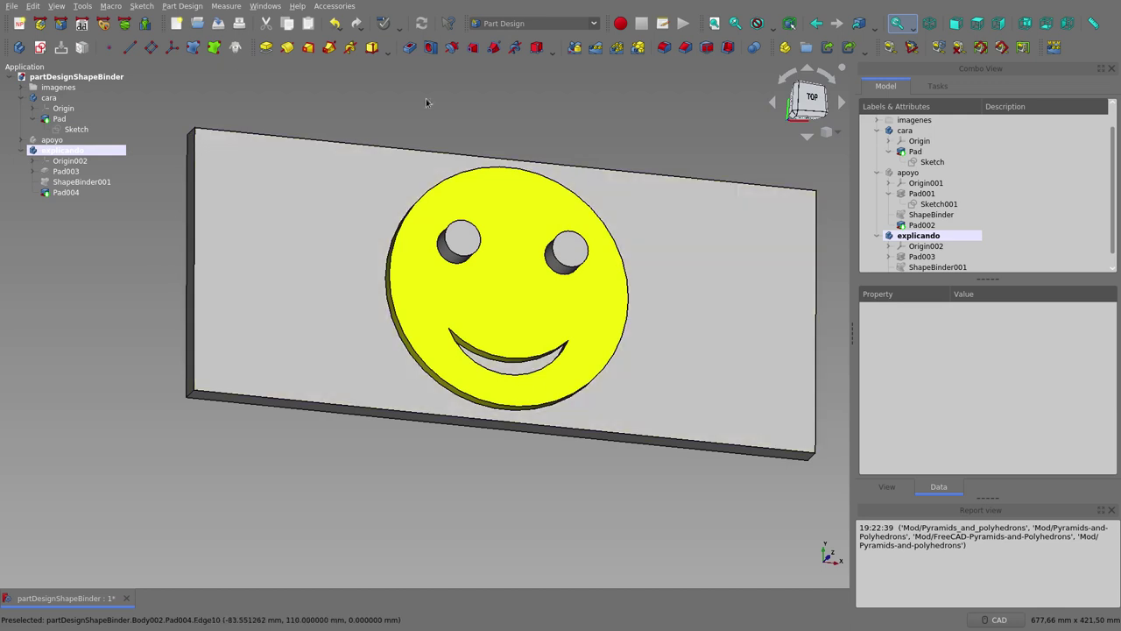
middle_drag(180, 285, 355, 346)
scroll(354, 347, down, 2)
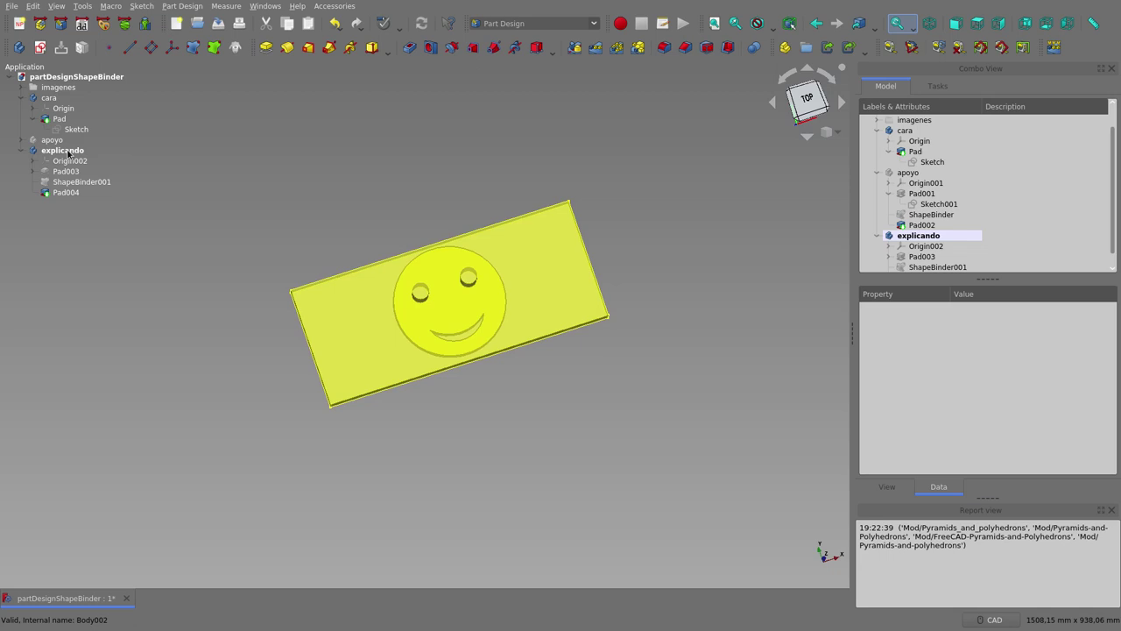
double_click(67, 150)
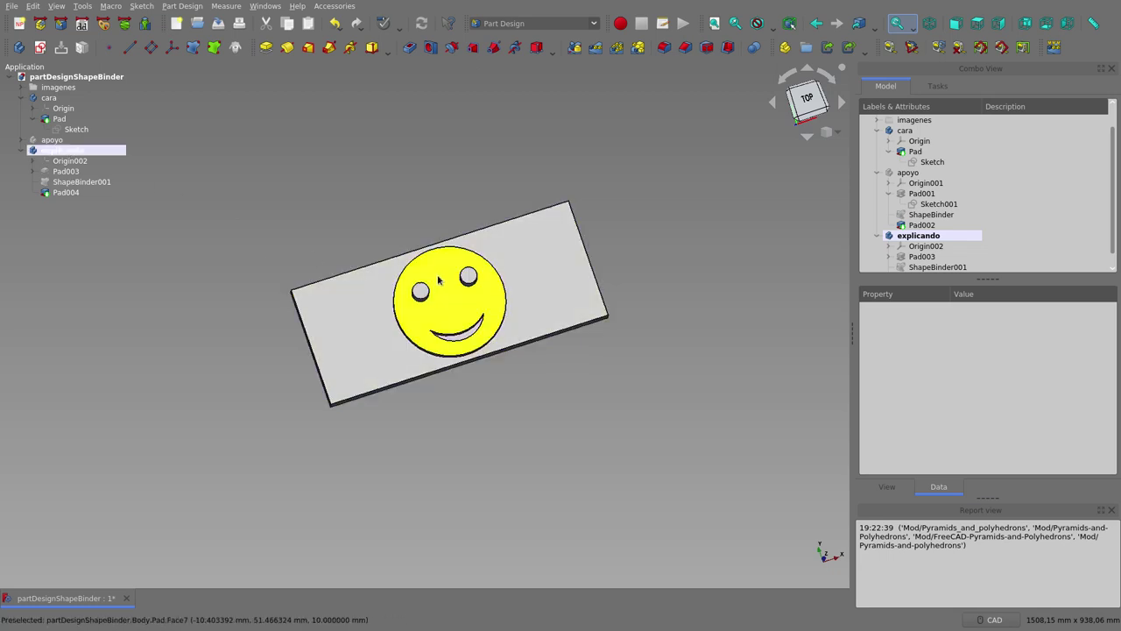
mouse_move(430, 293)
middle_down()
mouse_move(517, 406)
mouse_move(487, 357)
middle_up()
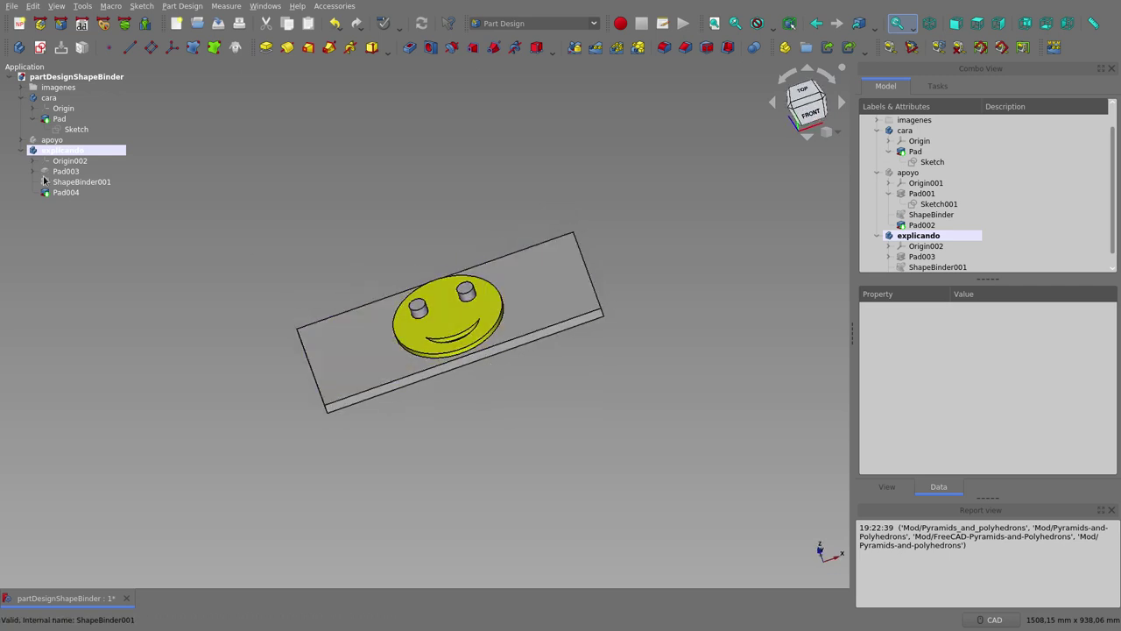
key(Return)
click(61, 150)
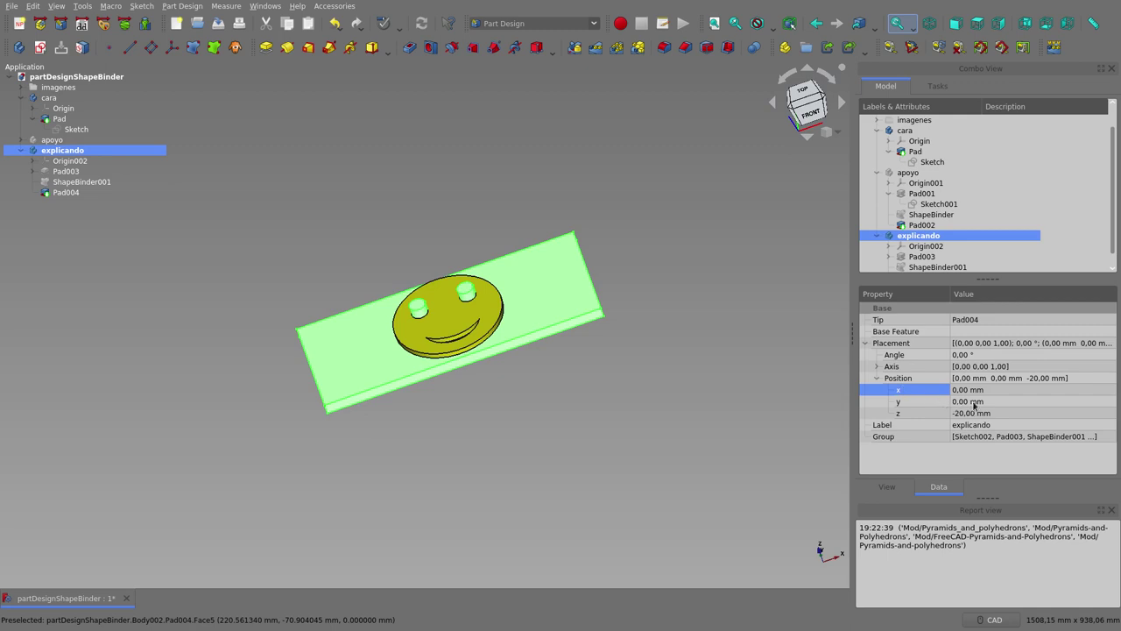
click(977, 391)
scroll(977, 391, up, 6)
scroll(977, 390, up, 8)
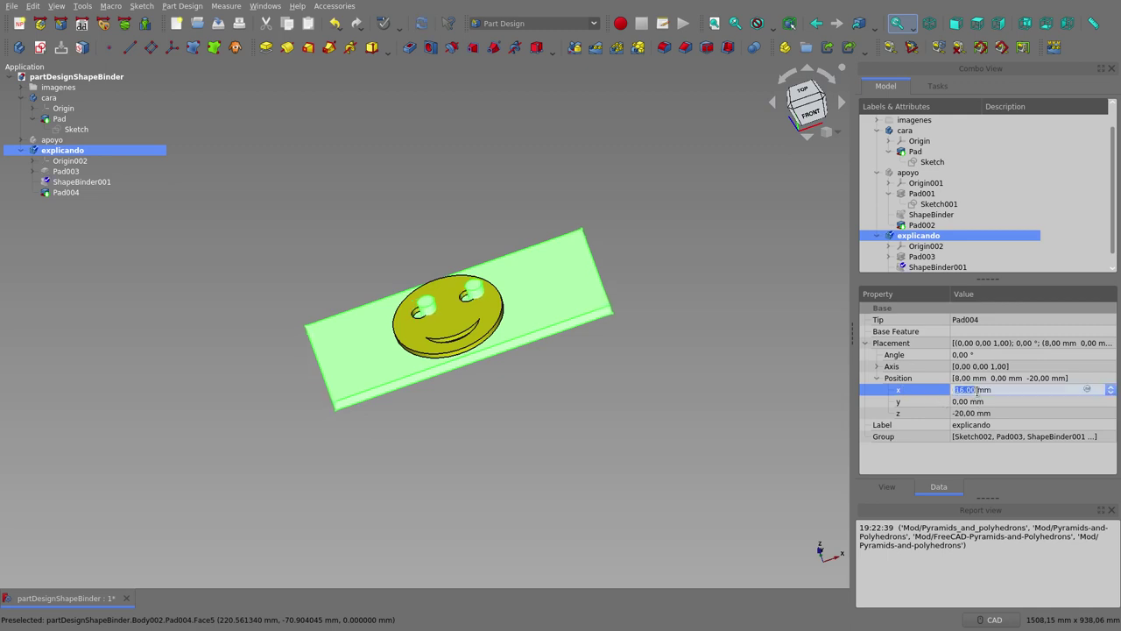
scroll(977, 390, up, 8)
scroll(978, 390, up, 8)
scroll(977, 391, up, 8)
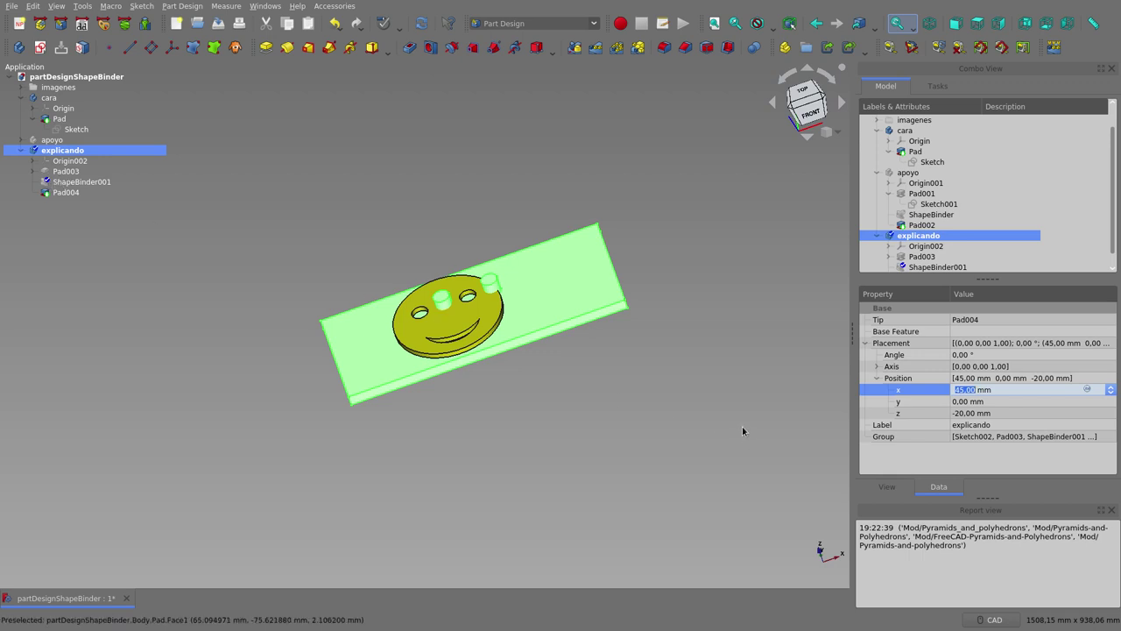
click(652, 396)
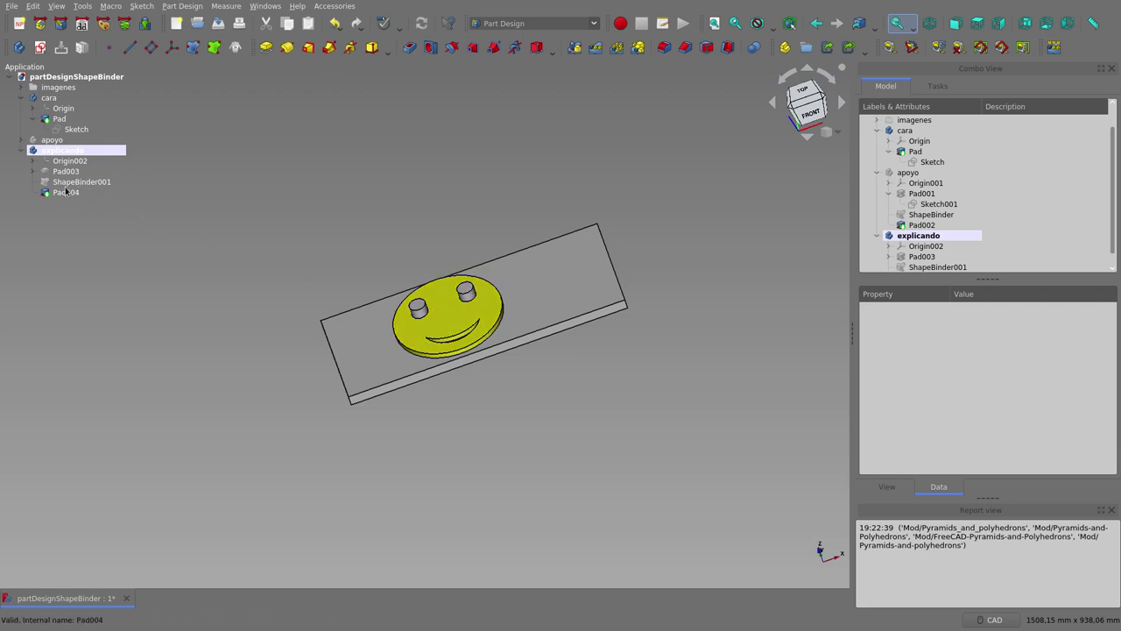
click(55, 151)
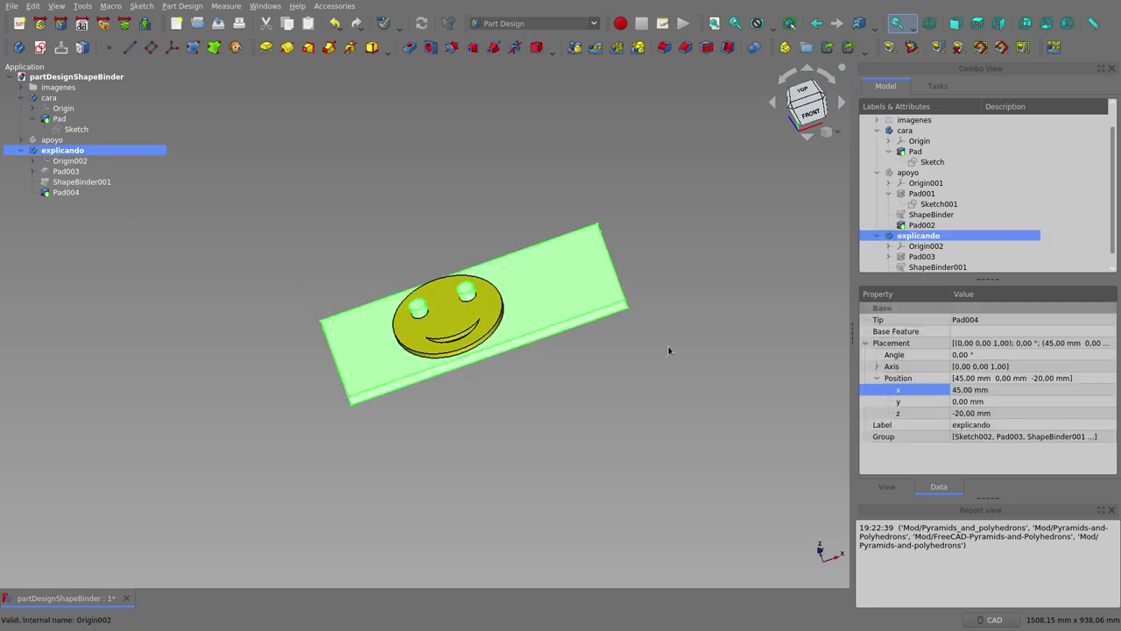
click(960, 391)
text(0)
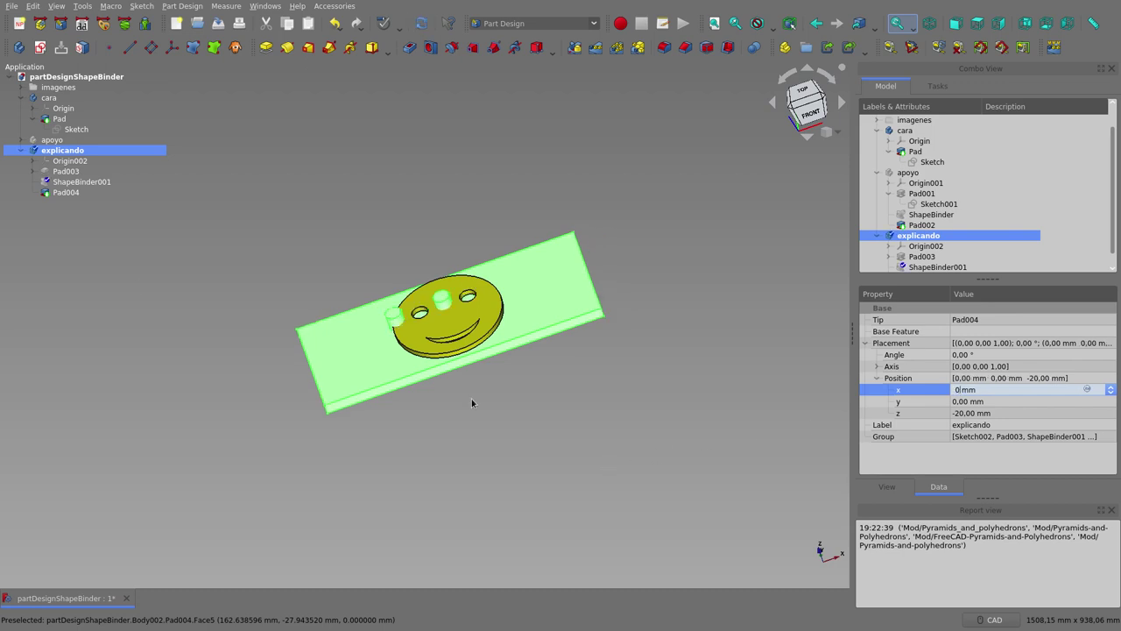
click(527, 418)
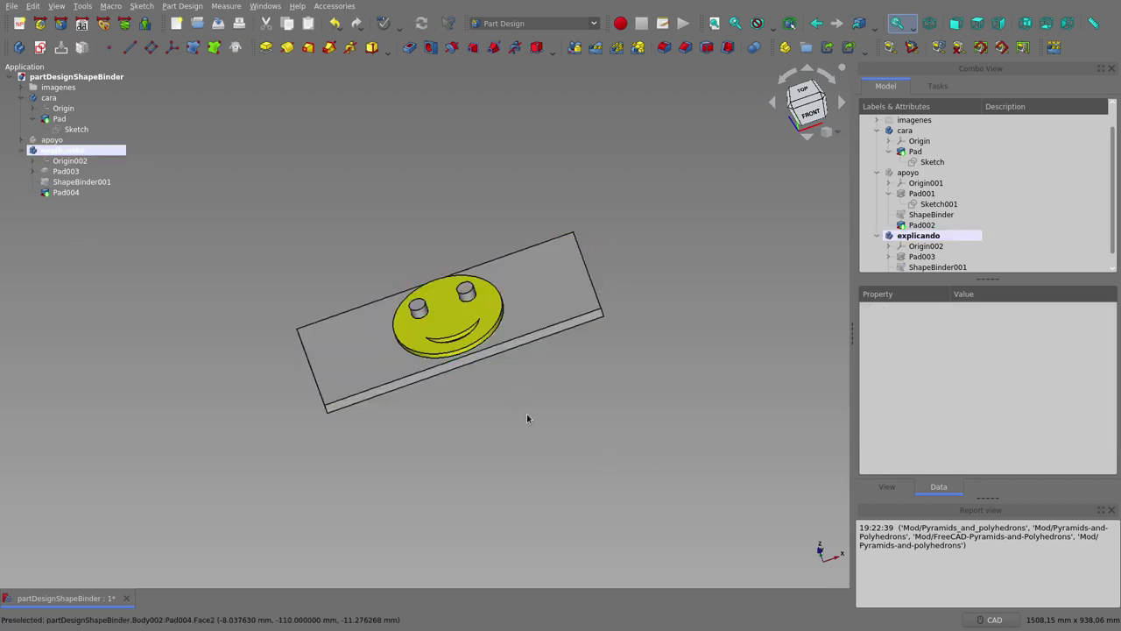